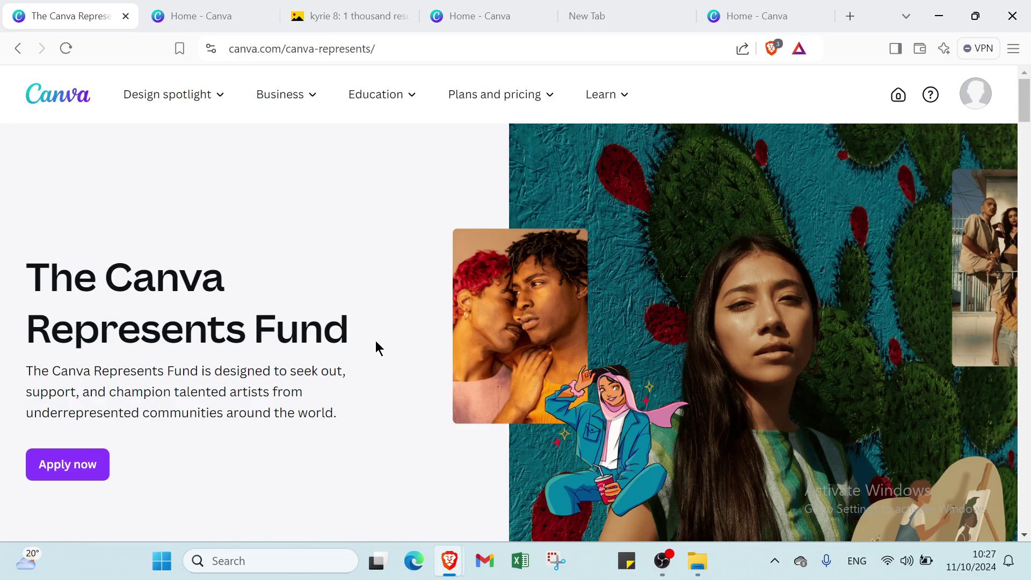
# Step: Read through the Canva Represents Fund page, including the section on content that represents everyone
pyautogui.scroll(-4, 259, 334)
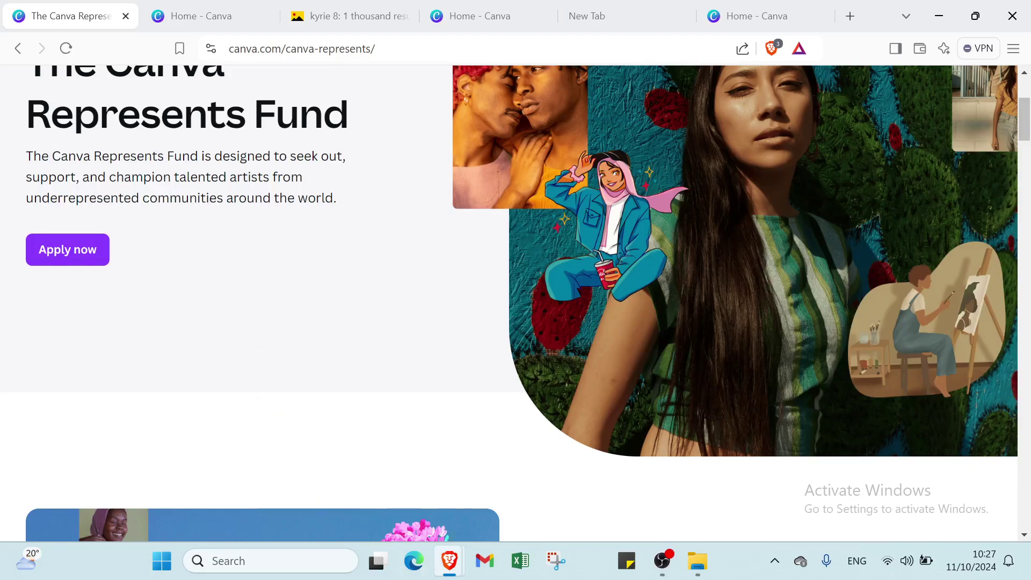
pyautogui.moveTo(449, 560)
pyautogui.scroll(4, 287, 245)
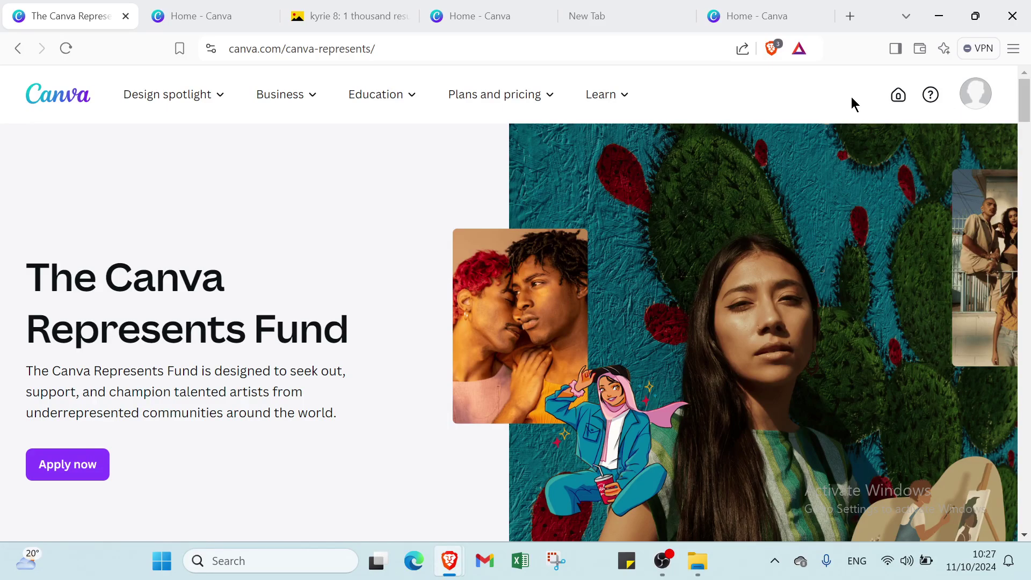
pyautogui.scroll(-7, 845, 220)
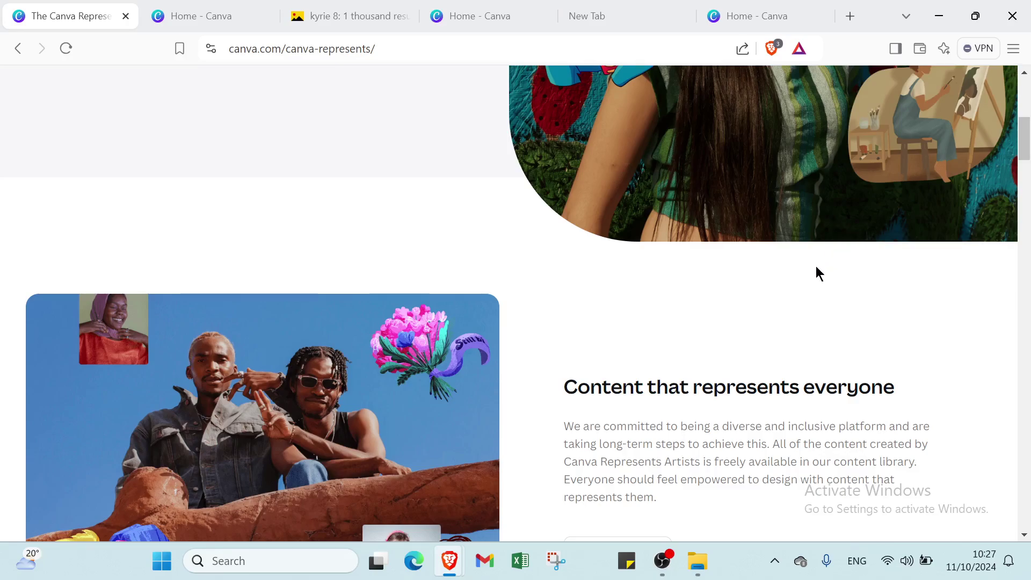
pyautogui.scroll(-3, 768, 289)
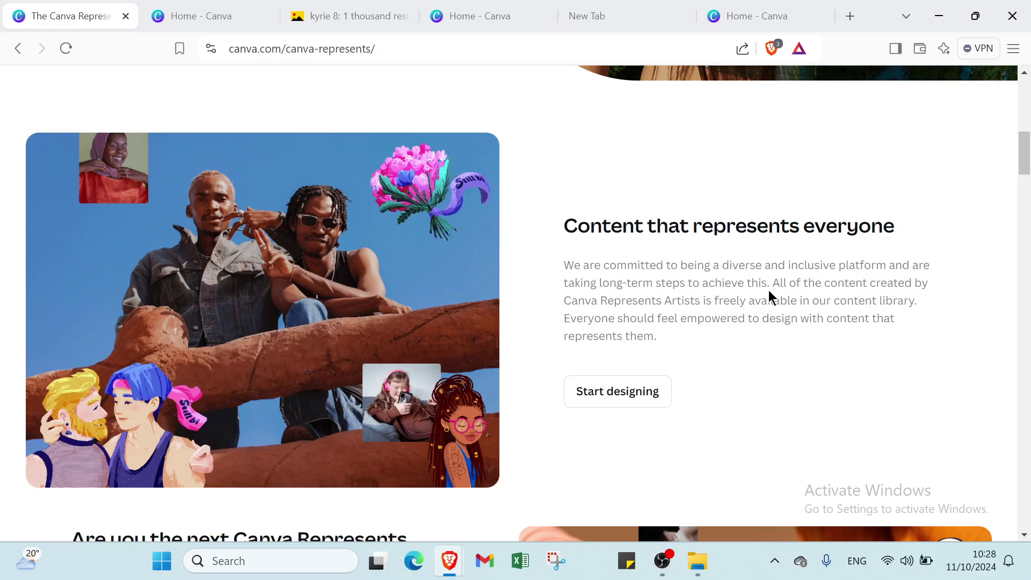
pyautogui.scroll(-1, 769, 294)
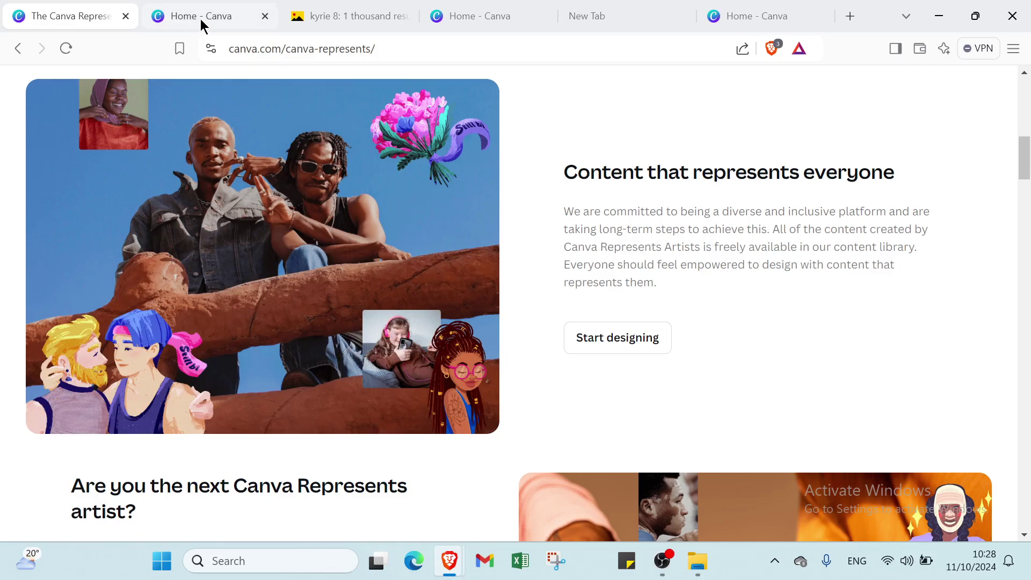
pyautogui.scroll(10, 448, 321)
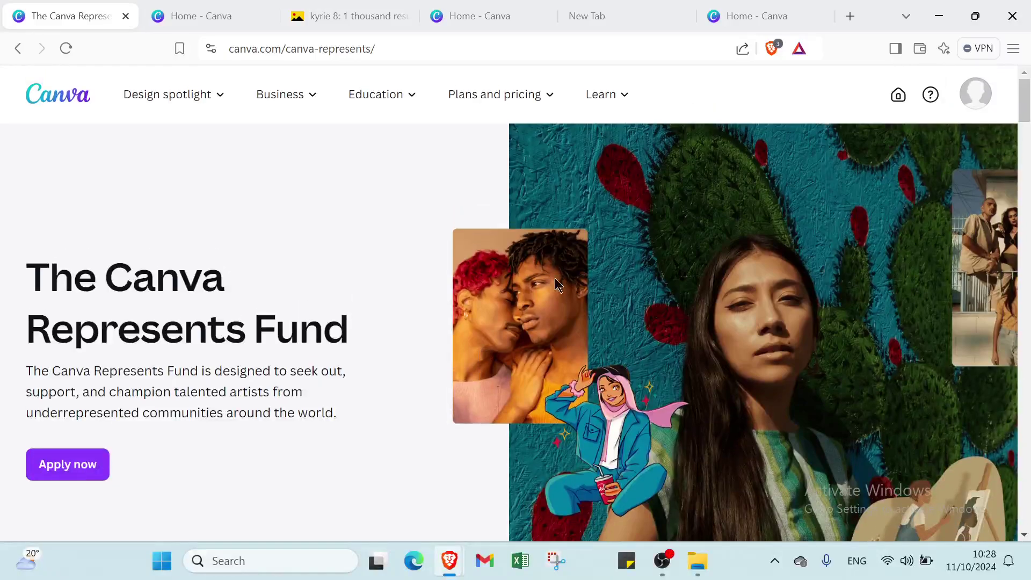
# Step: Look over the account options, the Canva Pro overview and the Design spotlight categories on the Canva site
pyautogui.click(988, 105)
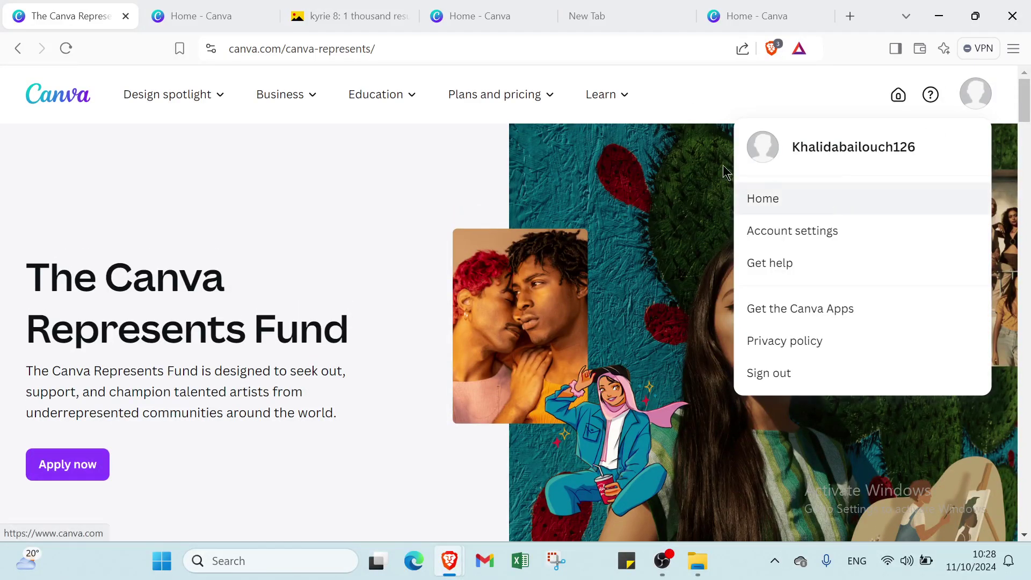
pyautogui.moveTo(494, 94)
pyautogui.click(421, 160)
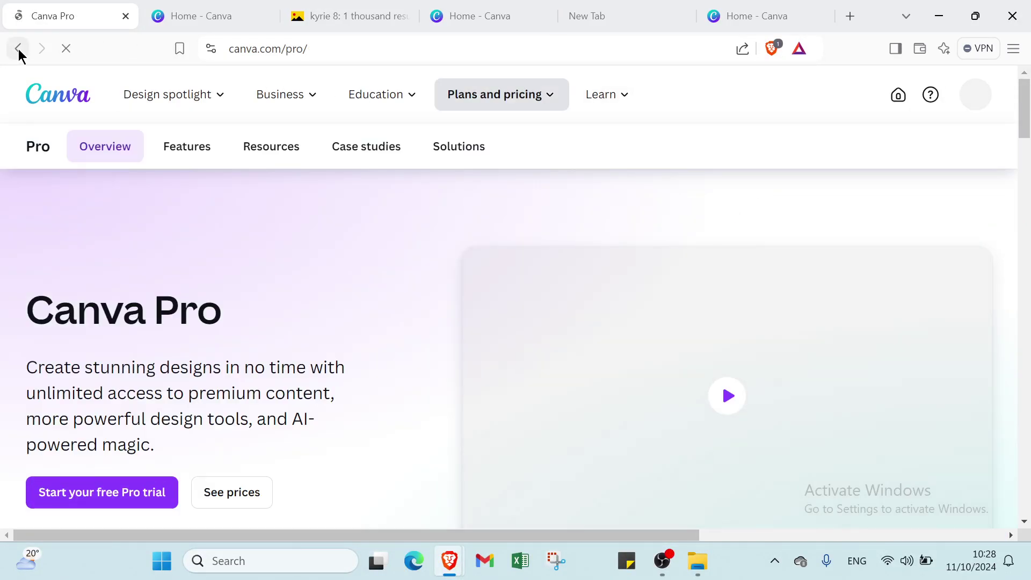
pyautogui.click(18, 50)
pyautogui.click(172, 18)
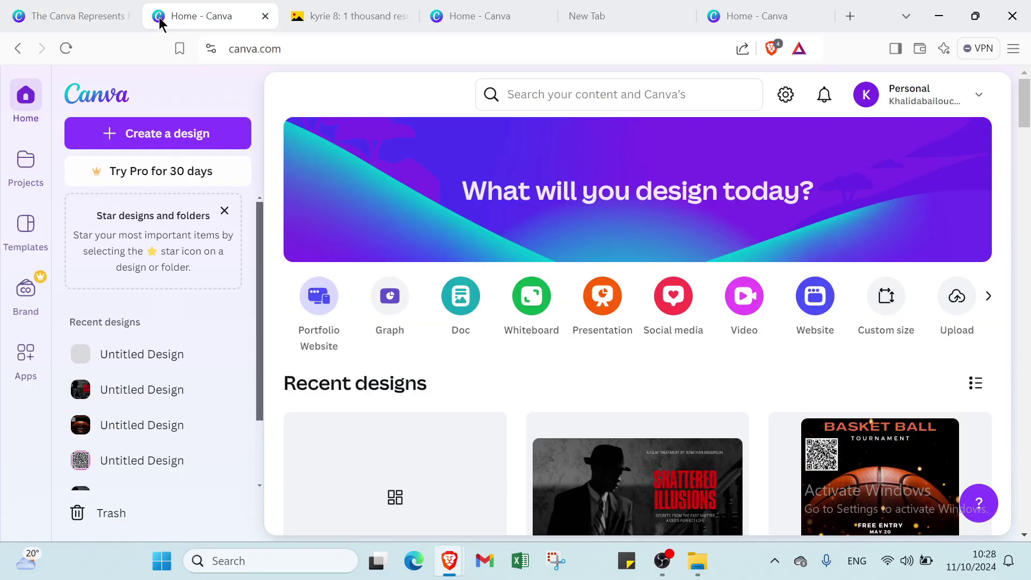
pyautogui.click(93, 23)
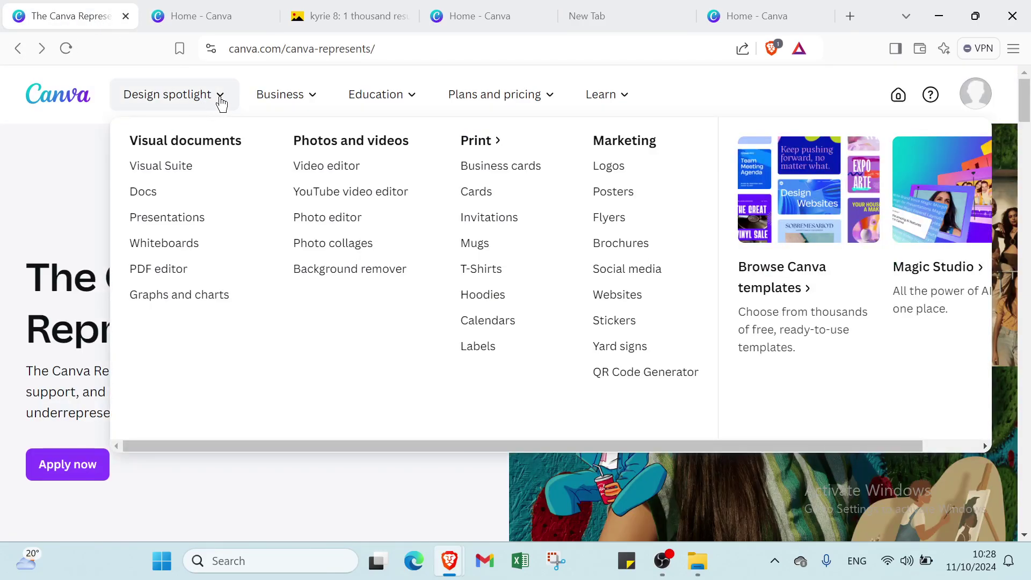
pyautogui.moveTo(279, 104)
pyautogui.moveTo(524, 97)
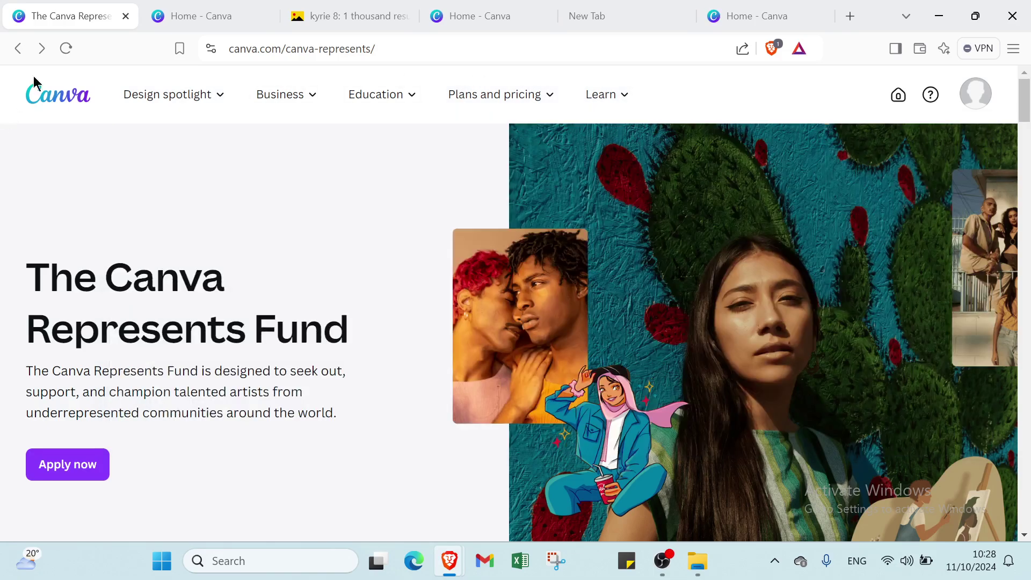
# Step: From the Canva home page, start a new design and browse the design types from Docs to Websites, ending on Custom size
pyautogui.click(193, 11)
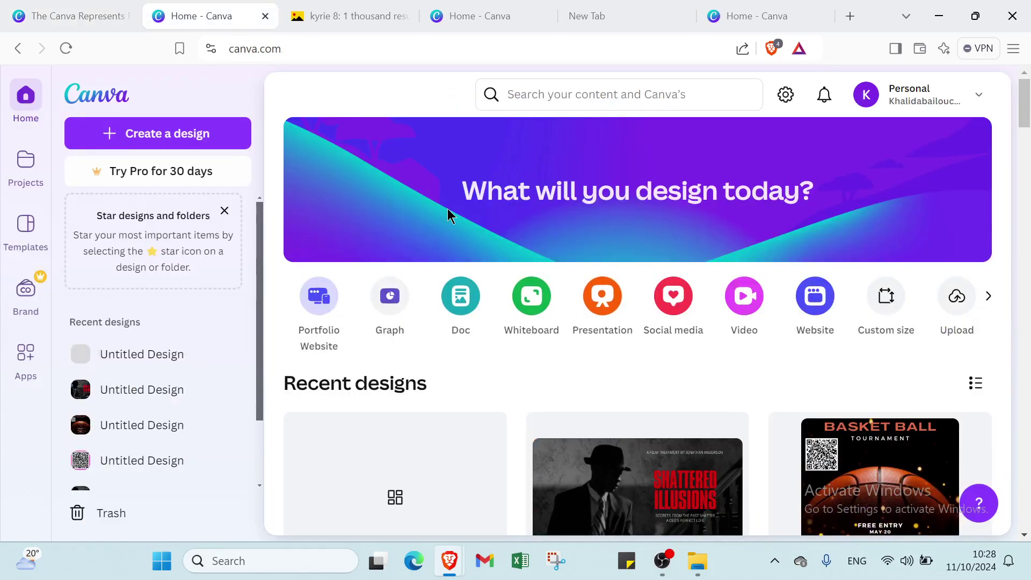
pyautogui.moveTo(196, 354)
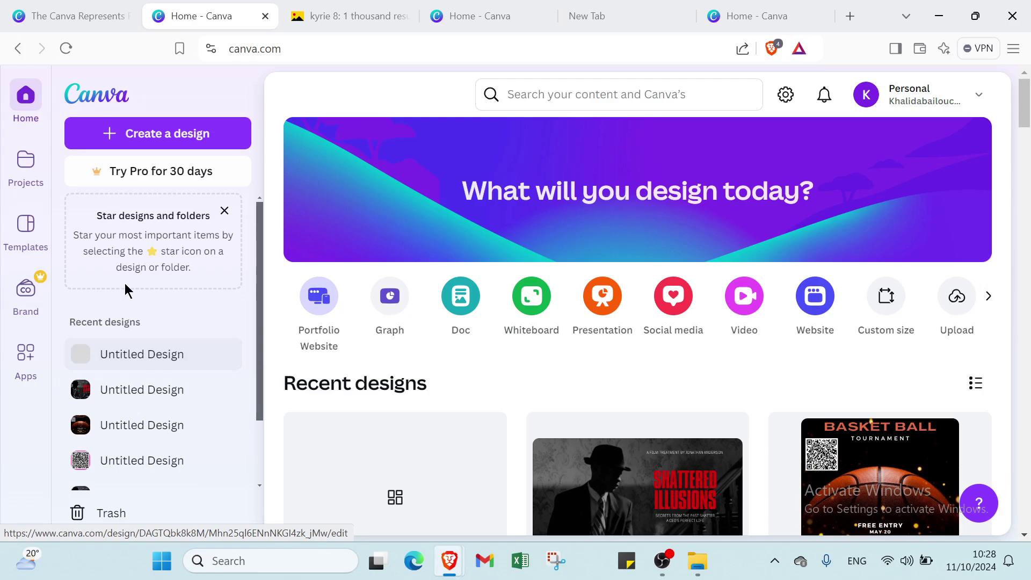
pyautogui.click(133, 141)
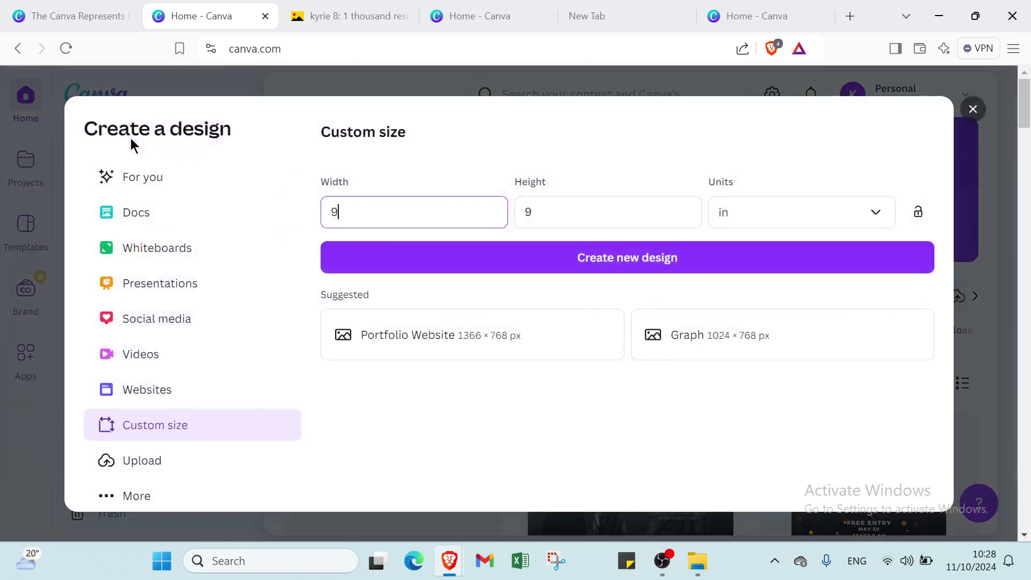
pyautogui.click(176, 187)
pyautogui.click(174, 211)
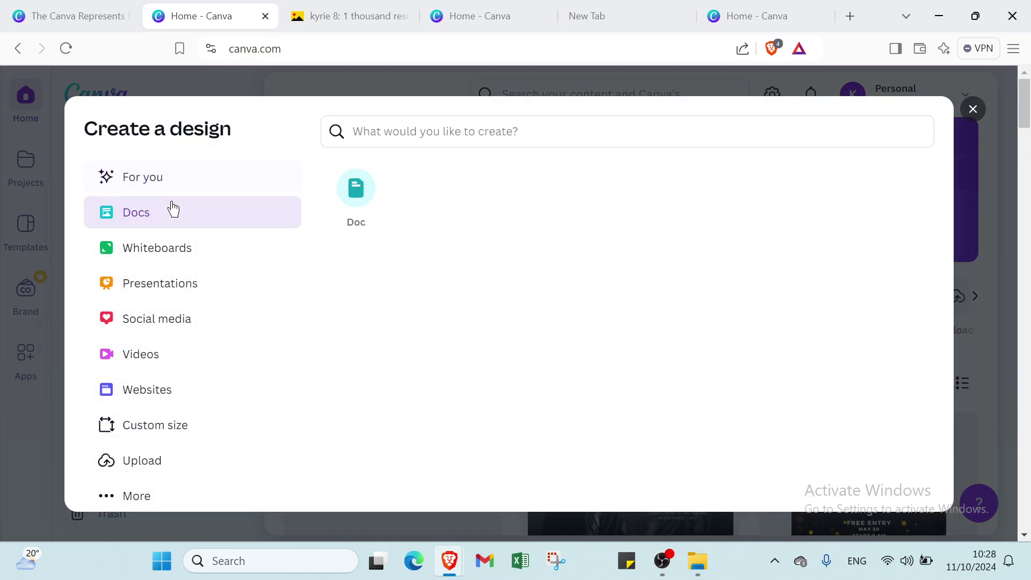
pyautogui.click(174, 248)
pyautogui.click(181, 287)
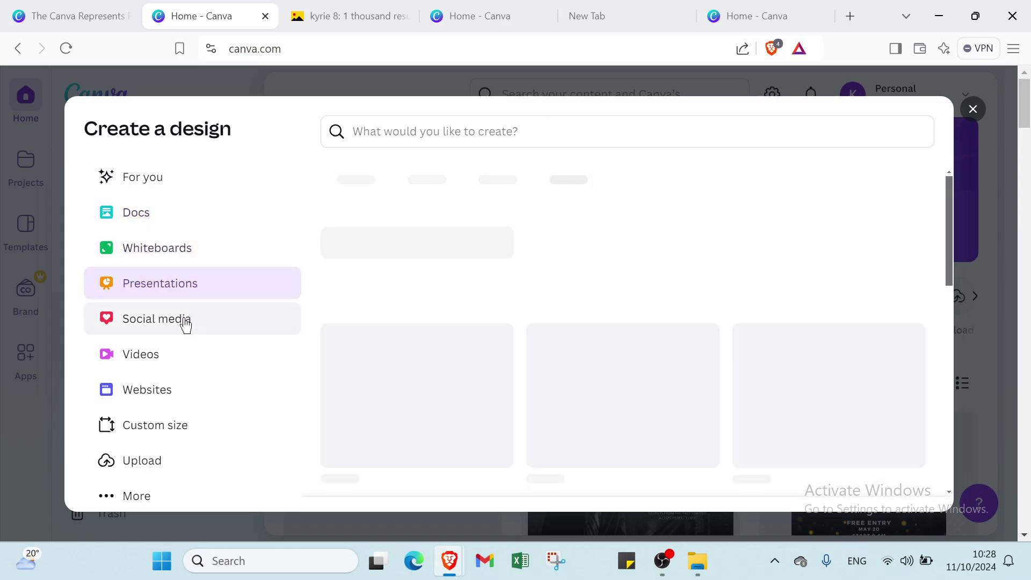
pyautogui.click(184, 322)
pyautogui.click(184, 357)
pyautogui.click(185, 391)
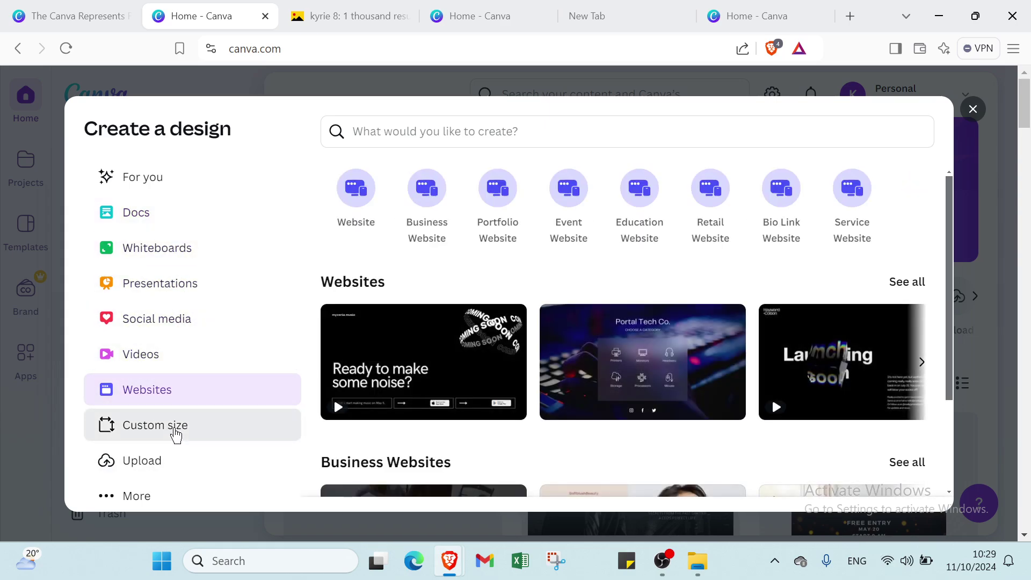
pyautogui.click(177, 429)
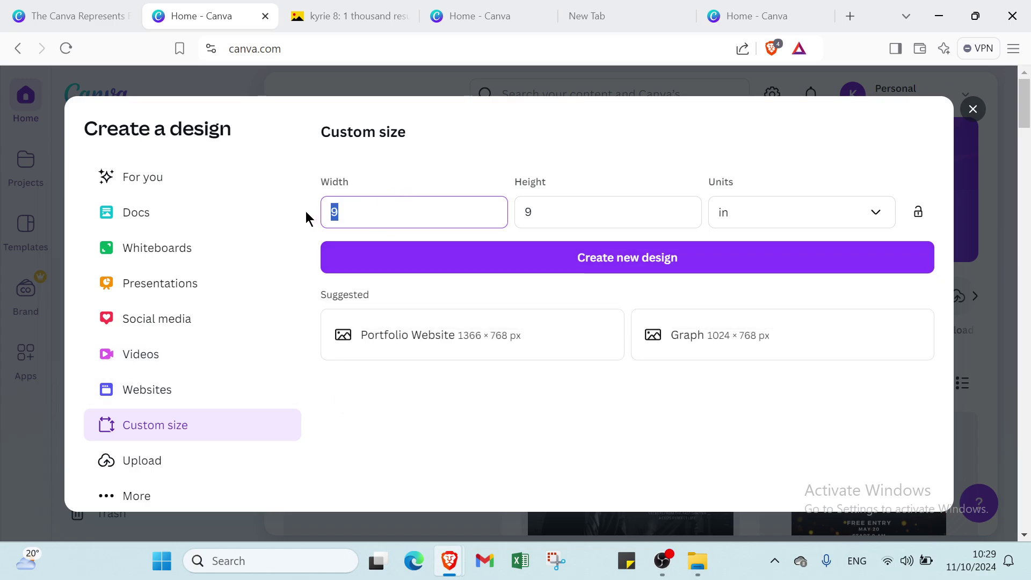
# Step: Try a custom design size of 9 × 9 mm
pyautogui.press('BackSpace')
pyautogui.click(525, 205)
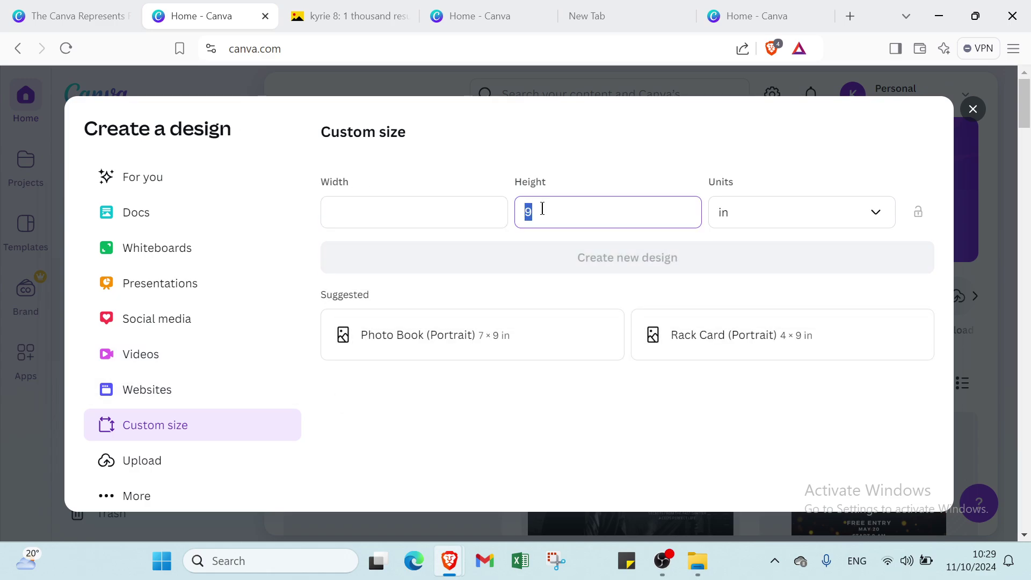
pyautogui.press('BackSpace')
pyautogui.click(803, 211)
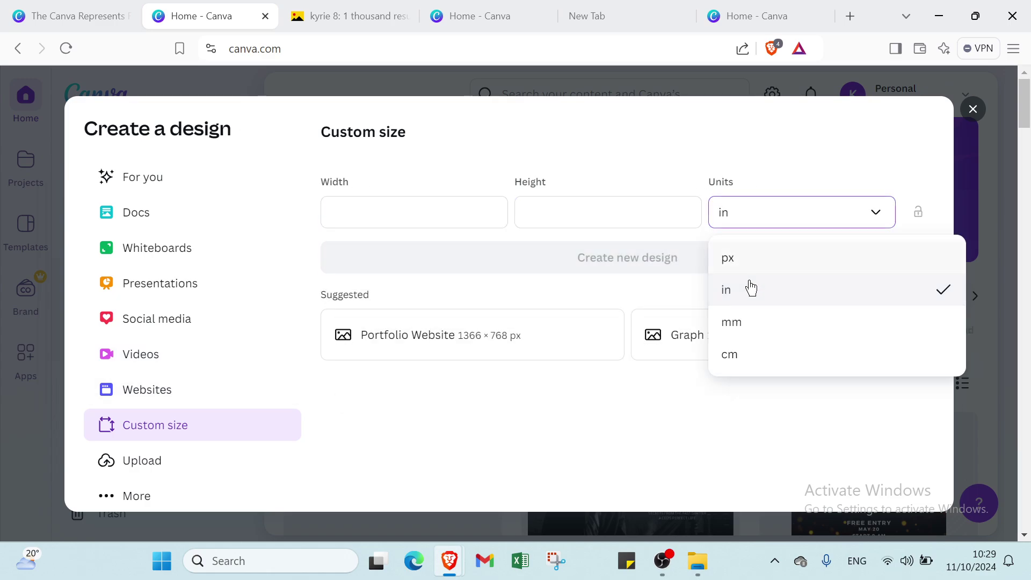
pyautogui.click(747, 322)
pyautogui.click(593, 215)
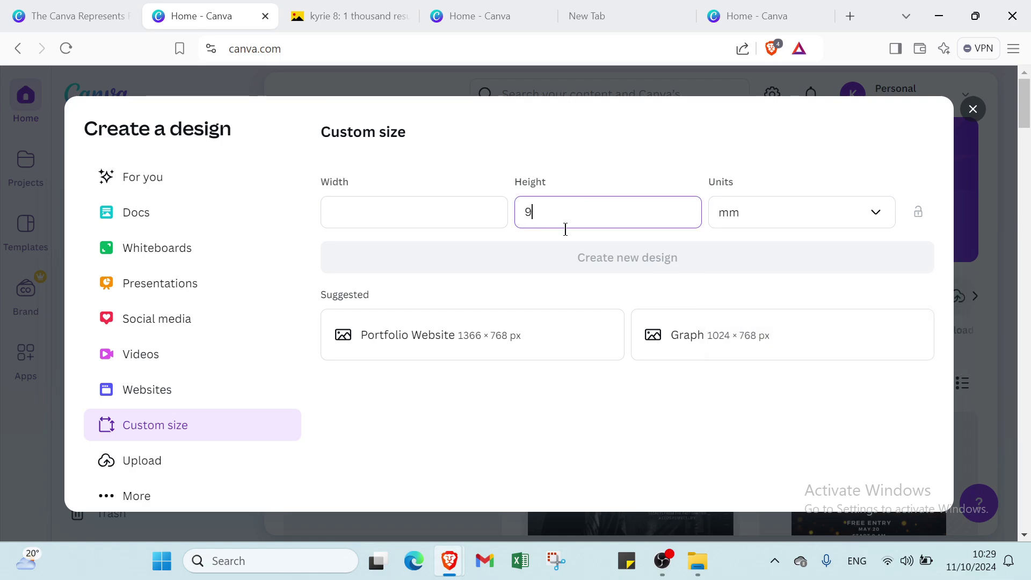
pyautogui.click(437, 208)
pyautogui.write('9')
# Step: Set the custom size to 9 × 9 in and create the new design
pyautogui.click(782, 209)
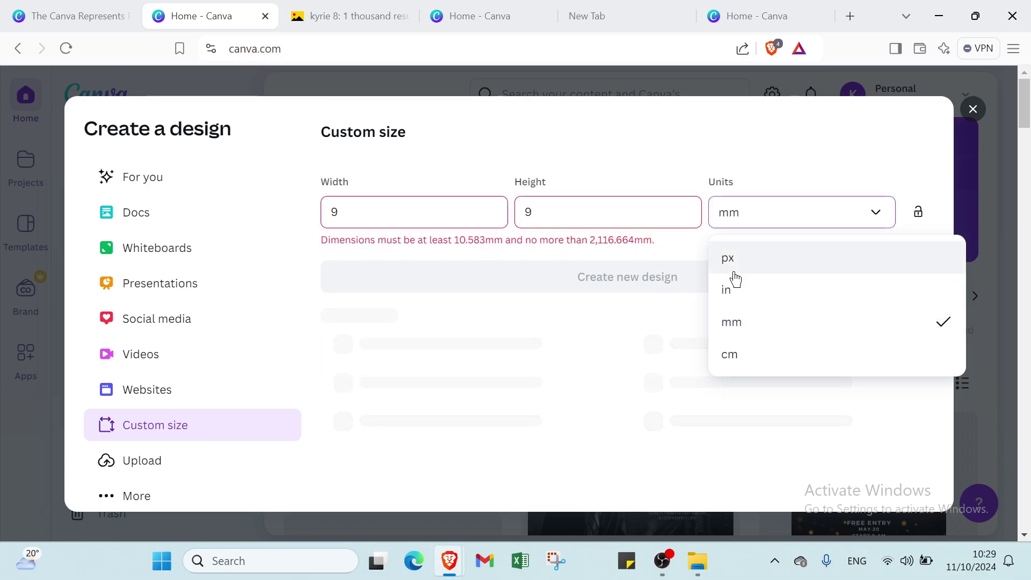
pyautogui.click(761, 290)
pyautogui.moveTo(640, 223); pyautogui.dragTo(329, 211)
pyautogui.write('99')
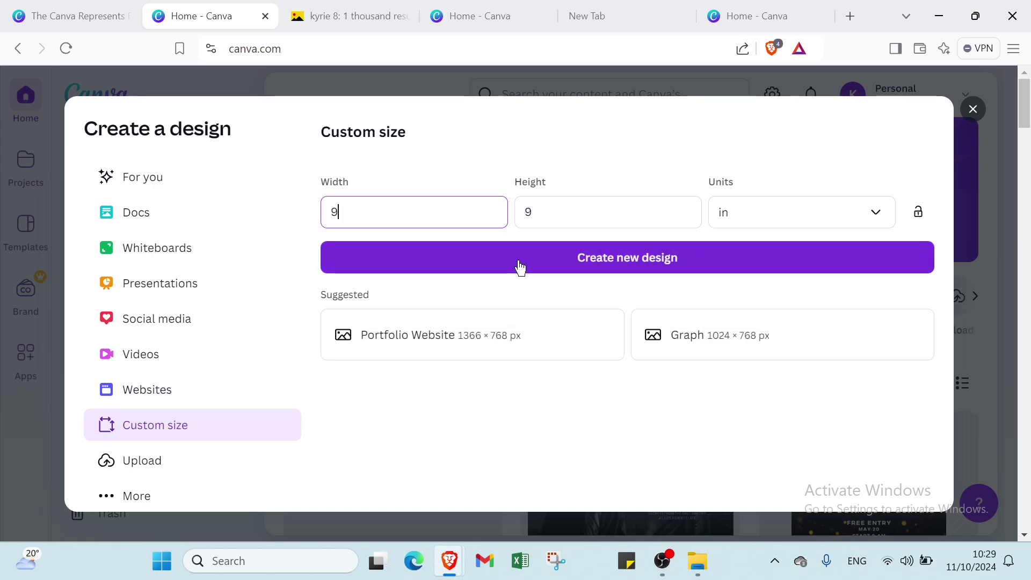
pyautogui.click(519, 267)
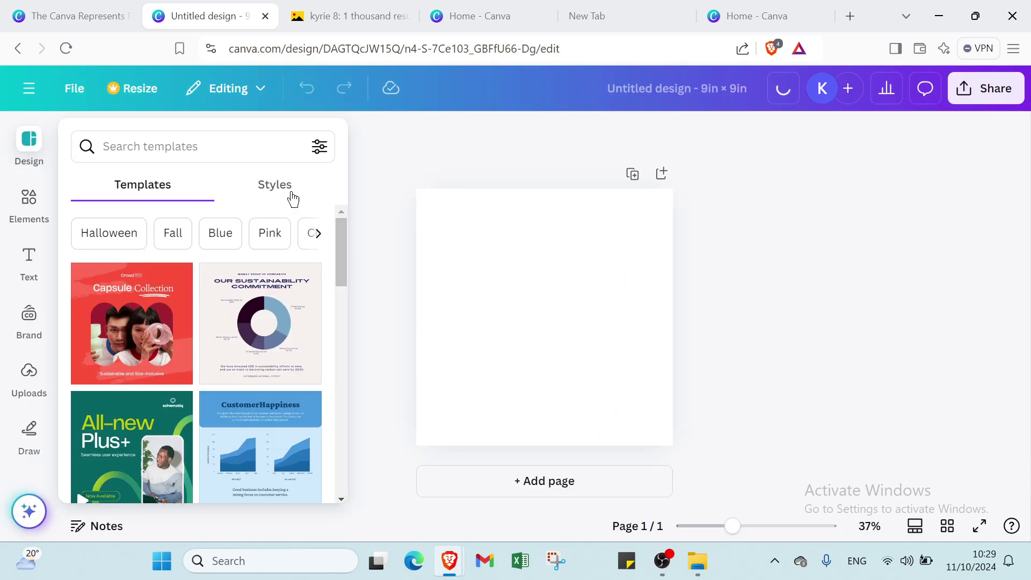
# Step: Search the templates for "basket ball" and apply the black Basket Ball Tournament template to the blank page
pyautogui.click(183, 145)
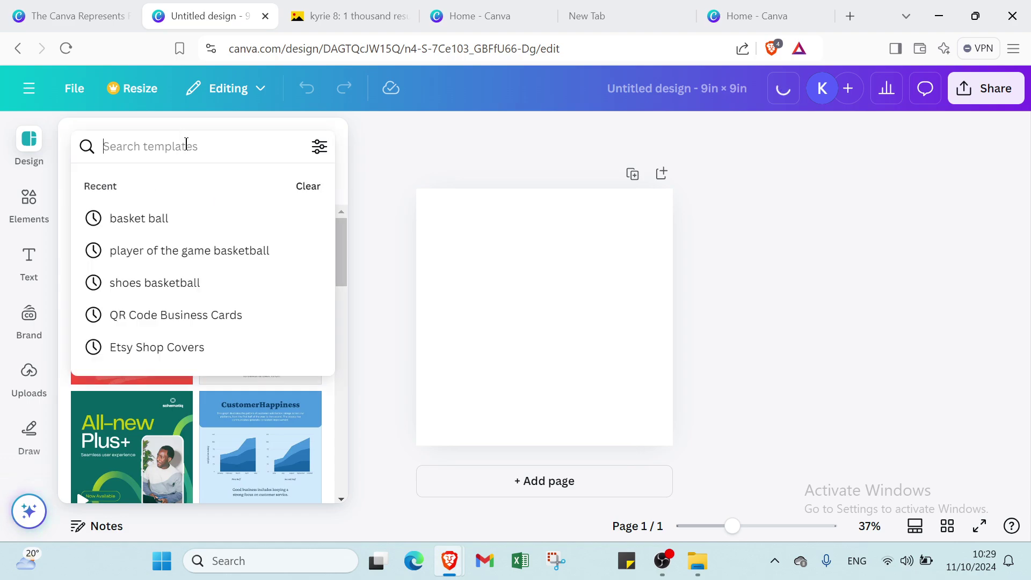
pyautogui.click(200, 217)
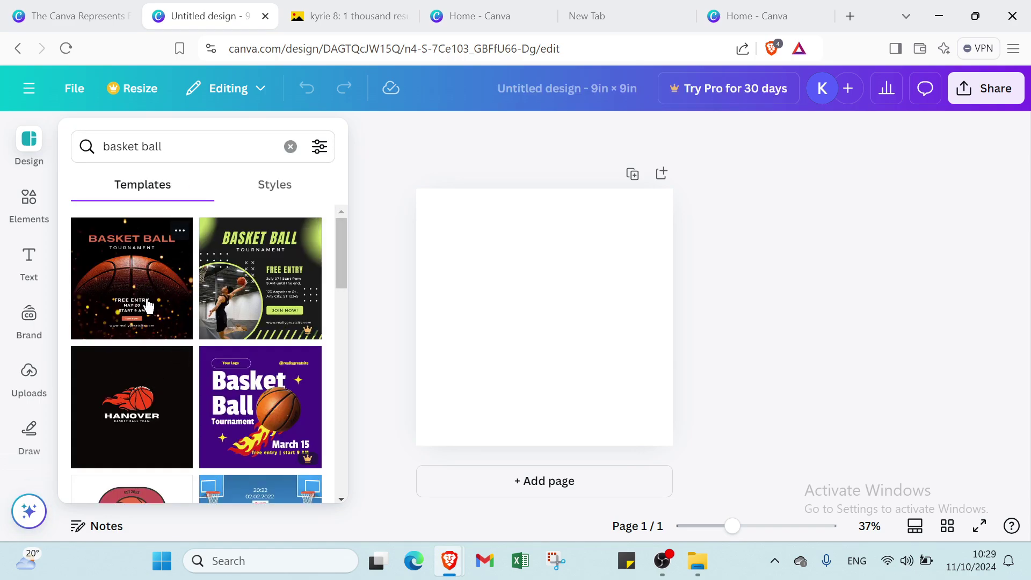
pyautogui.click(140, 303)
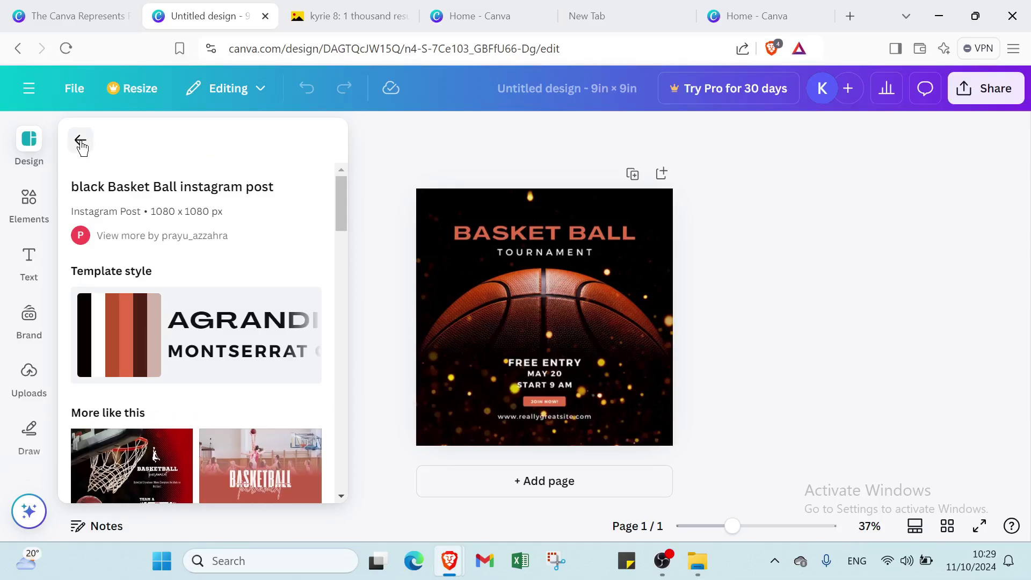
pyautogui.click(81, 143)
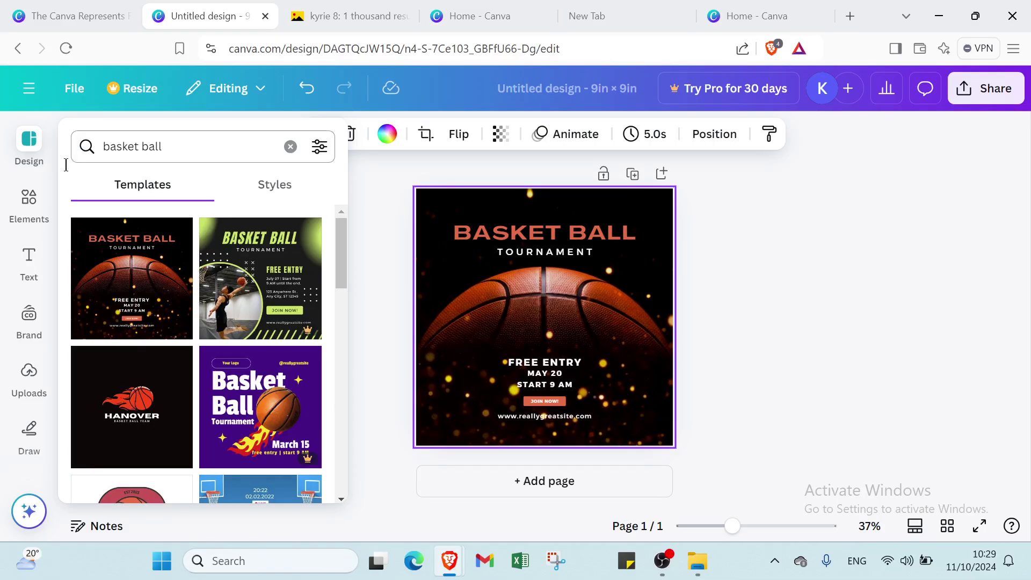
# Step: Open the Canva apps library beside the basketball design
pyautogui.scroll(-1, 25, 322)
pyautogui.scroll(-2, 27, 328)
pyautogui.scroll(2, 27, 446)
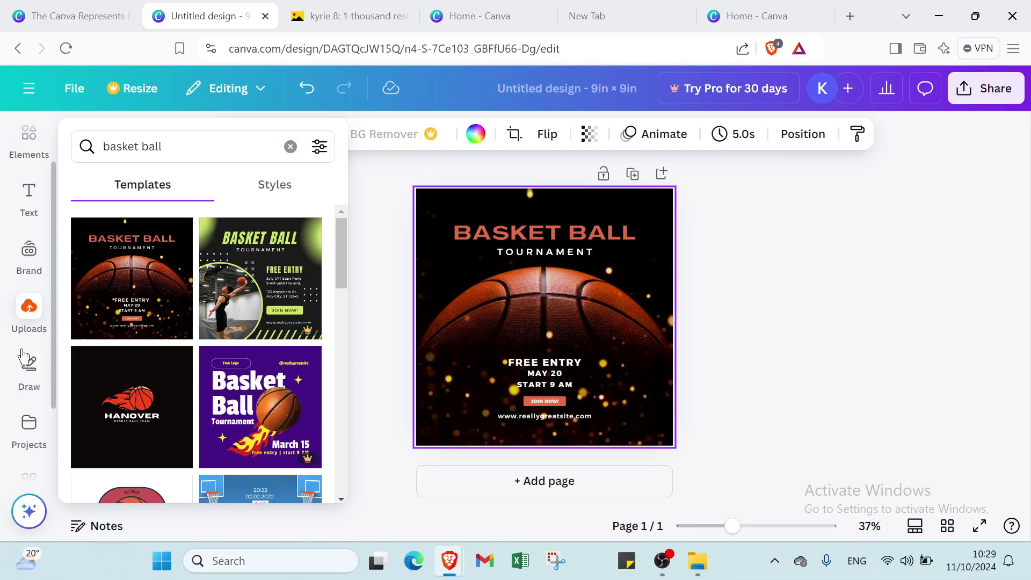
pyautogui.scroll(-2, 21, 435)
pyautogui.scroll(1, 21, 434)
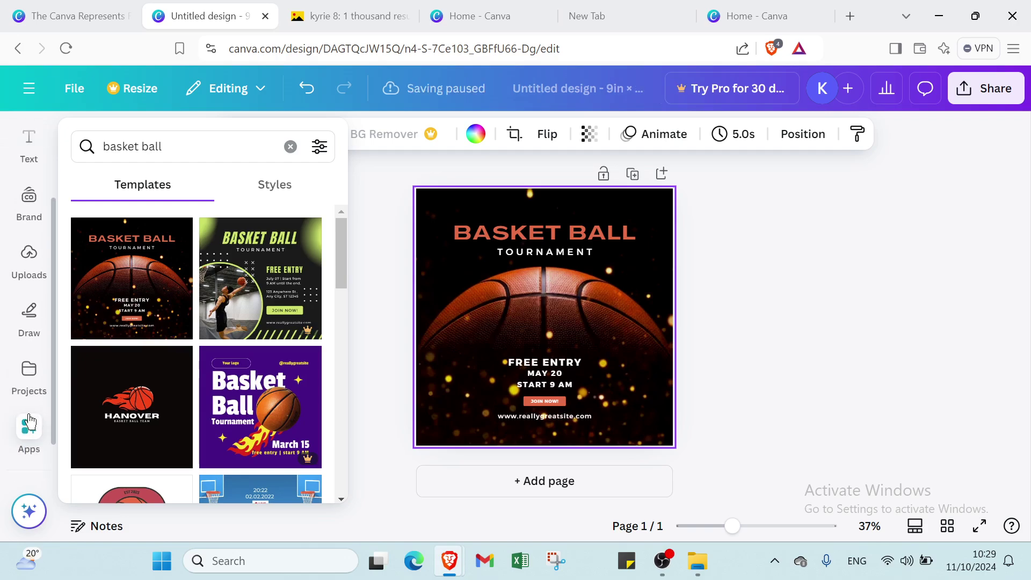
pyautogui.click(27, 429)
# Step: Move the "BASKET BALL" heading up to the page's upper edge and place "TOURNAMENT" directly beneath it
pyautogui.click(532, 231)
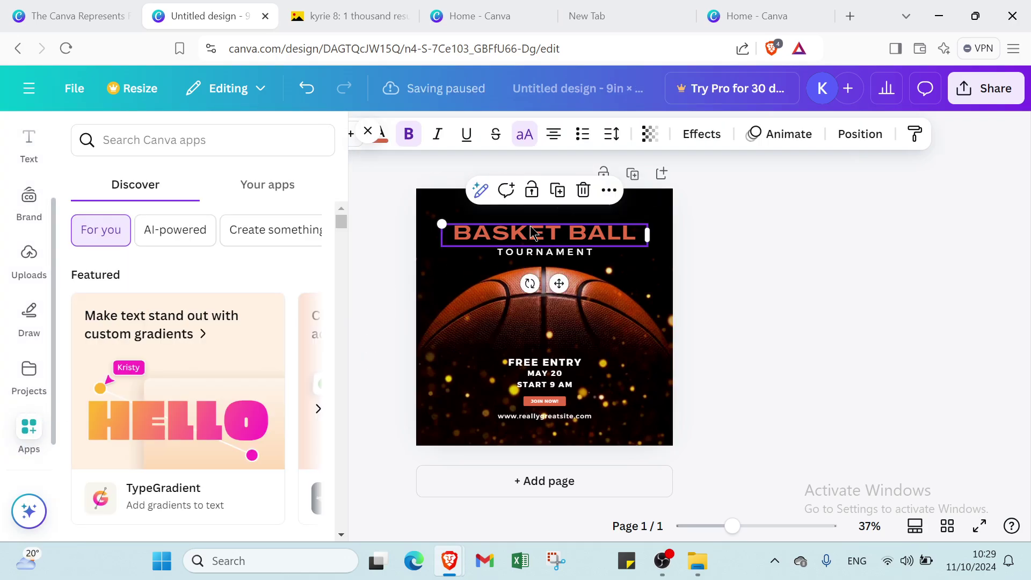
pyautogui.click(533, 228)
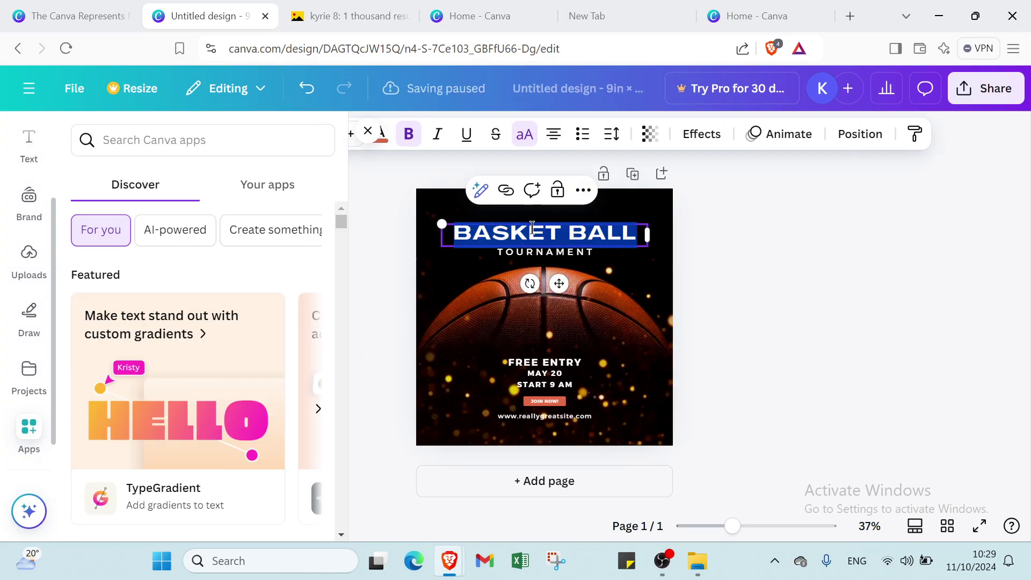
pyautogui.click(800, 285)
pyautogui.moveTo(634, 235); pyautogui.dragTo(631, 205)
pyautogui.click(577, 263)
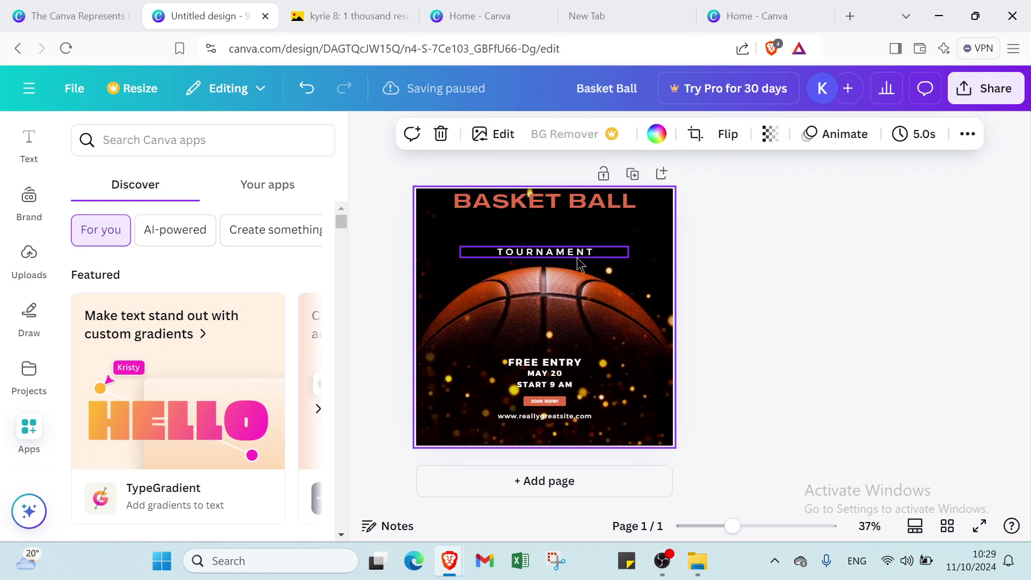
pyautogui.moveTo(577, 257); pyautogui.dragTo(579, 225)
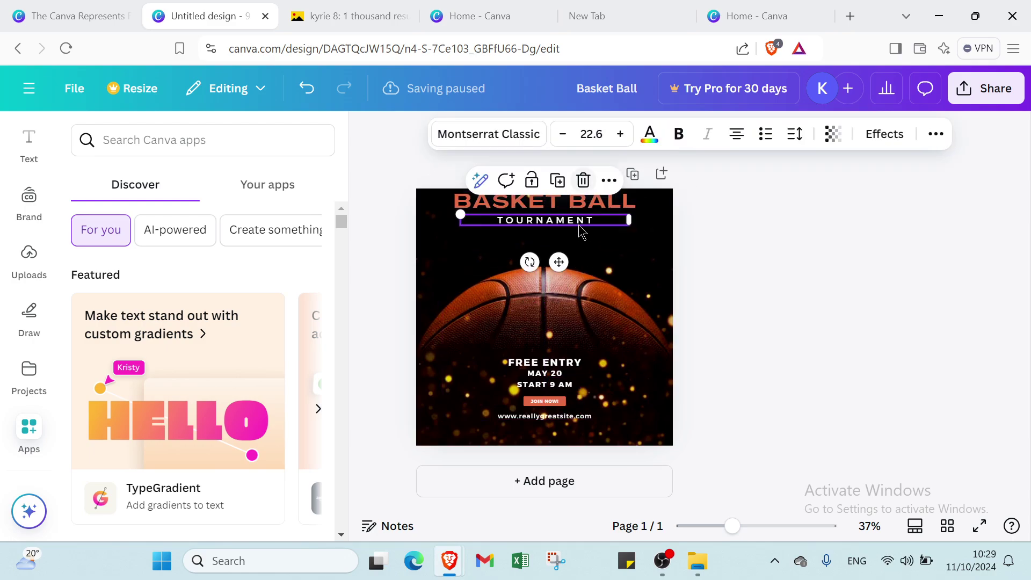
pyautogui.click(549, 282)
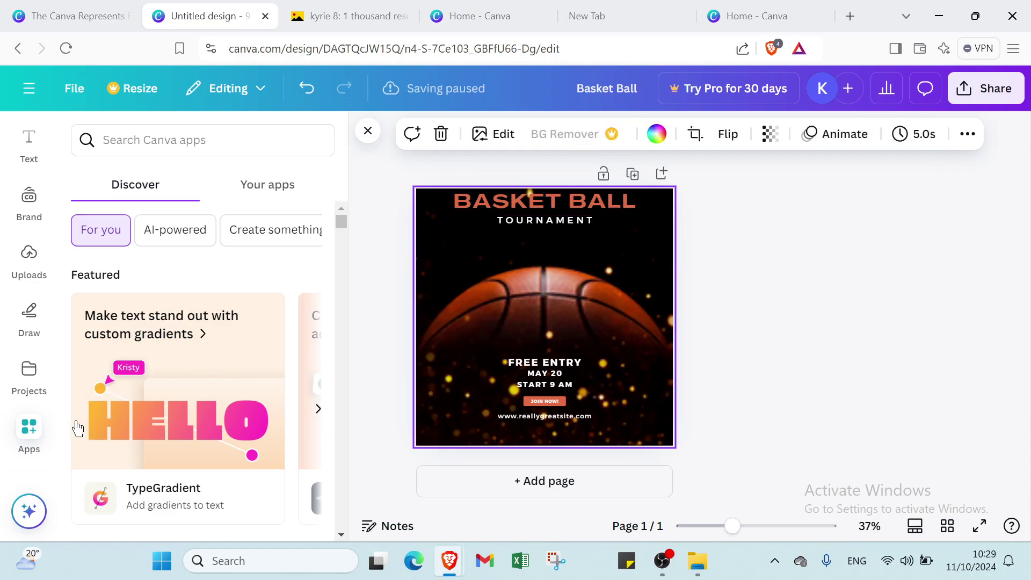
# Step: Search the Canva apps for "QR code" and open the QR code app, ready to enter its URL
pyautogui.click(176, 136)
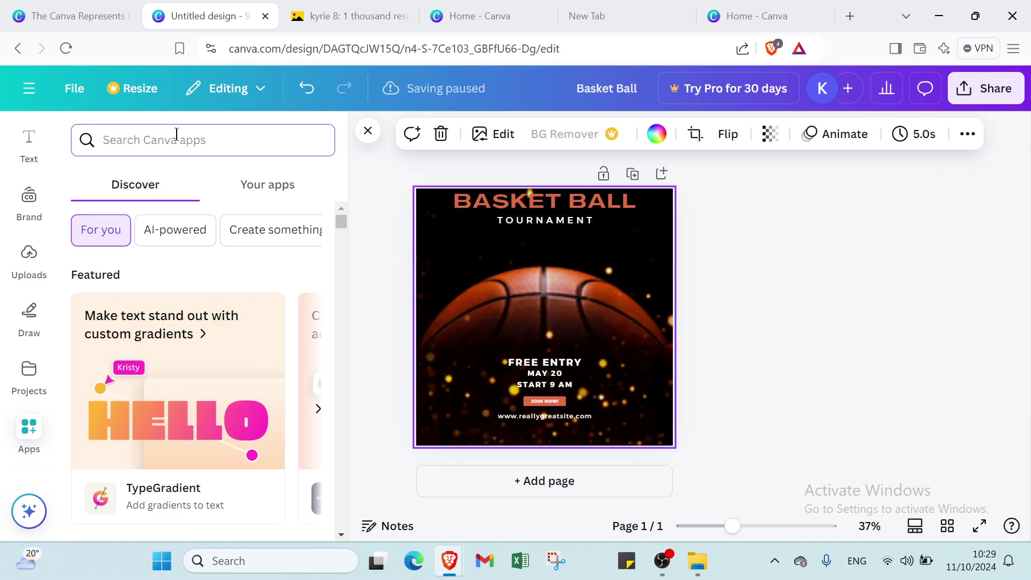
pyautogui.write('QR')
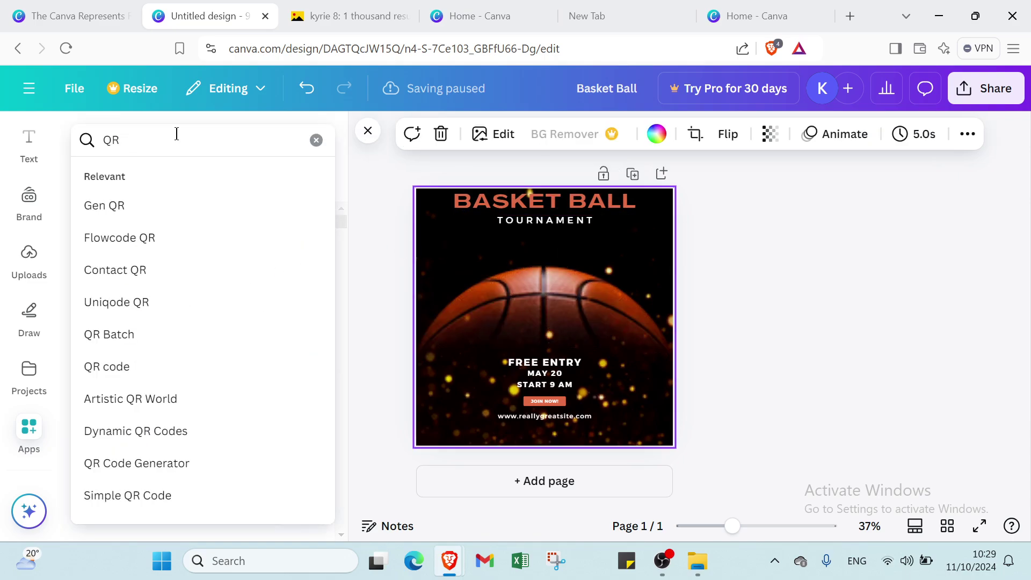
pyautogui.write(' code')
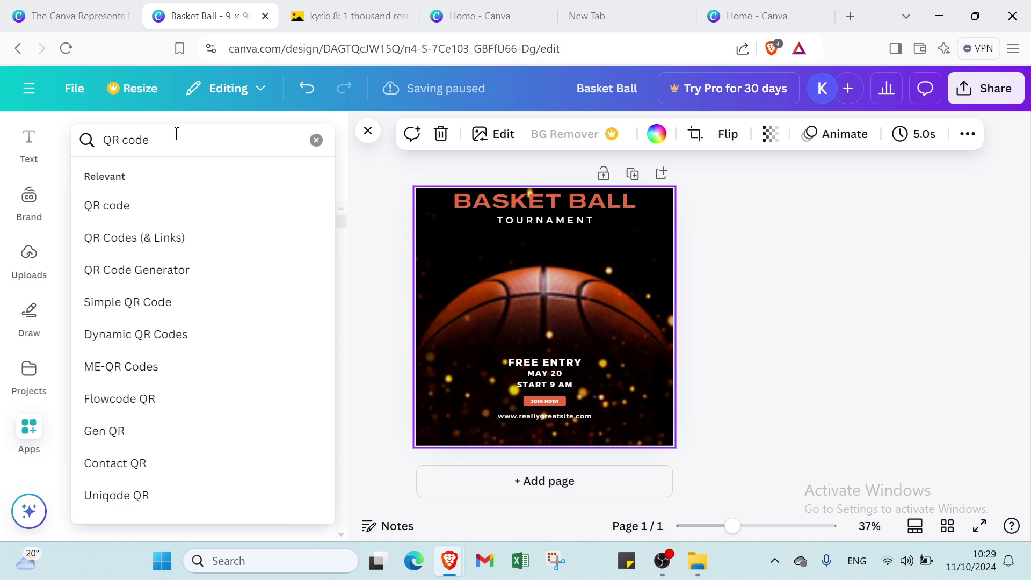
pyautogui.press('Return')
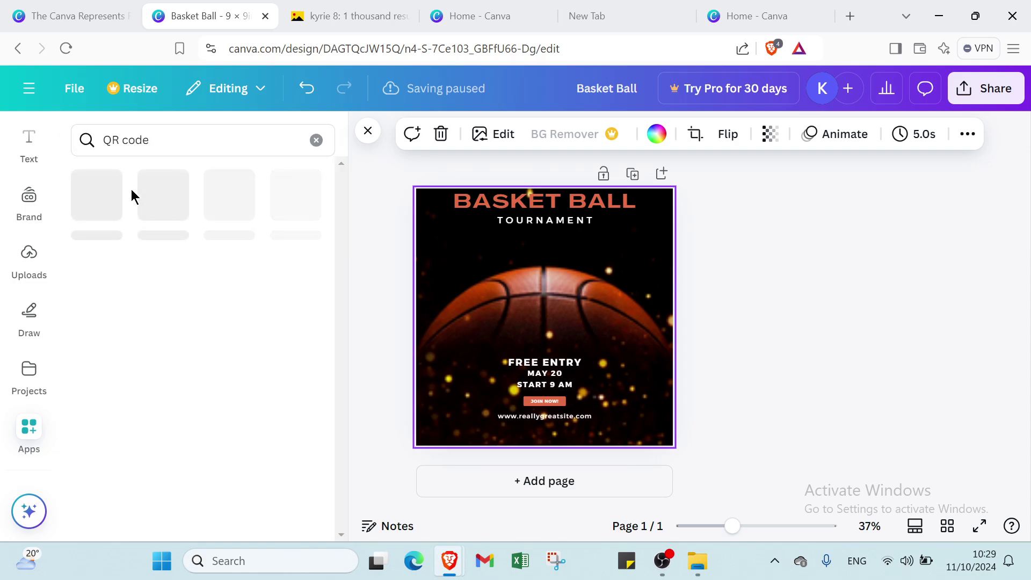
pyautogui.click(101, 221)
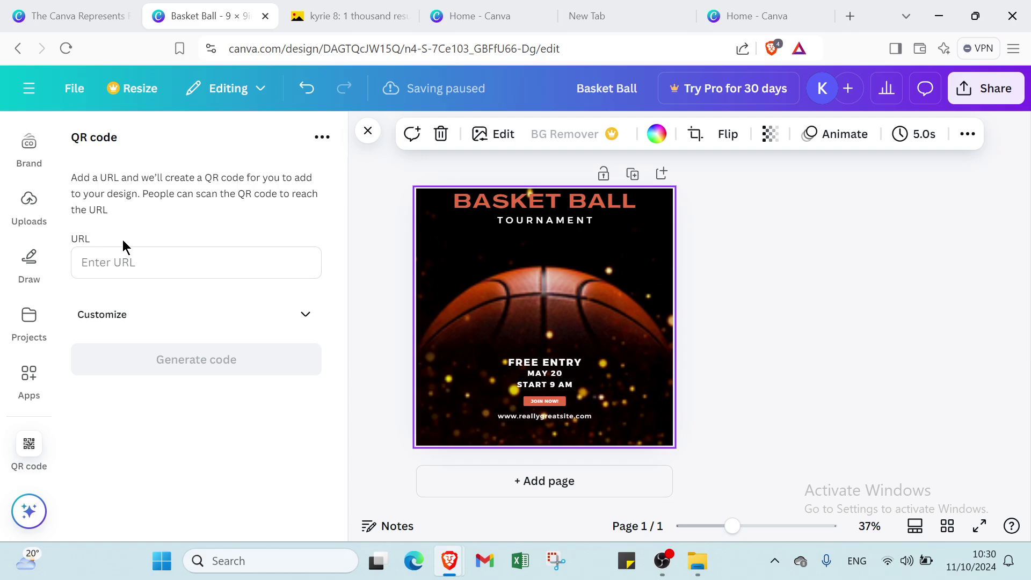
pyautogui.click(125, 261)
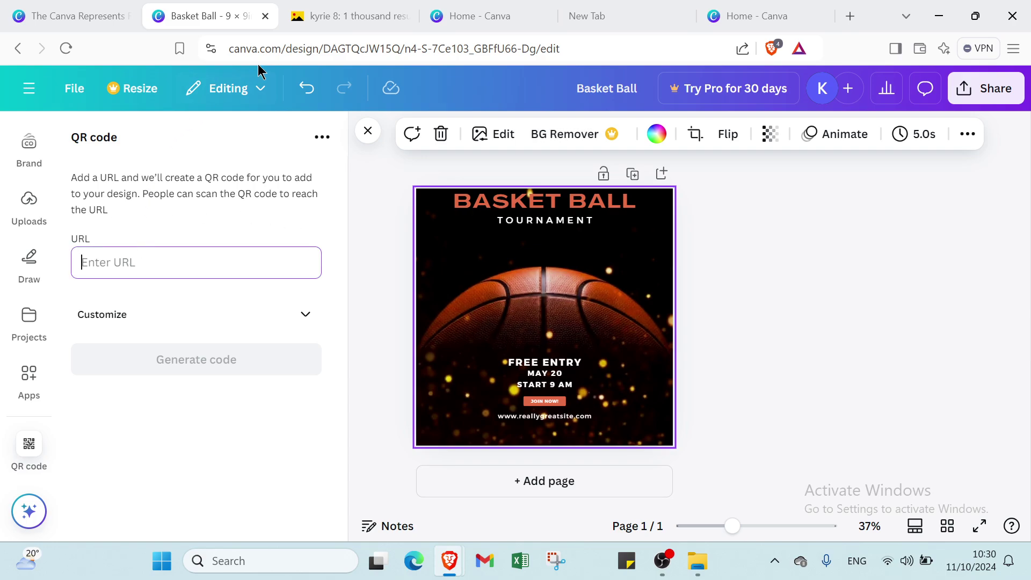
# Step: Switch to the Yandex Images page and search for "basket ball" pictures
pyautogui.click(309, 18)
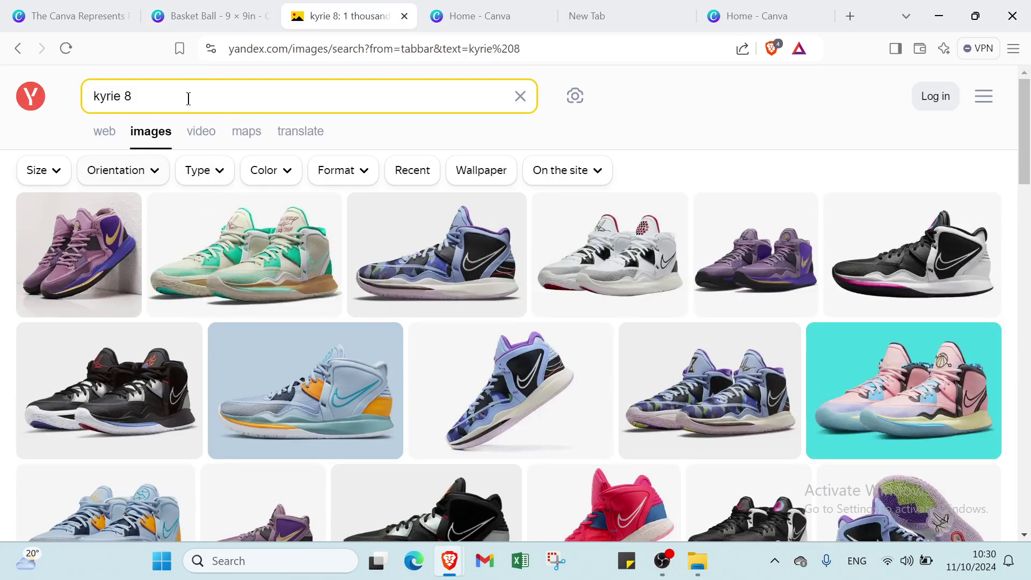
pyautogui.click(143, 96)
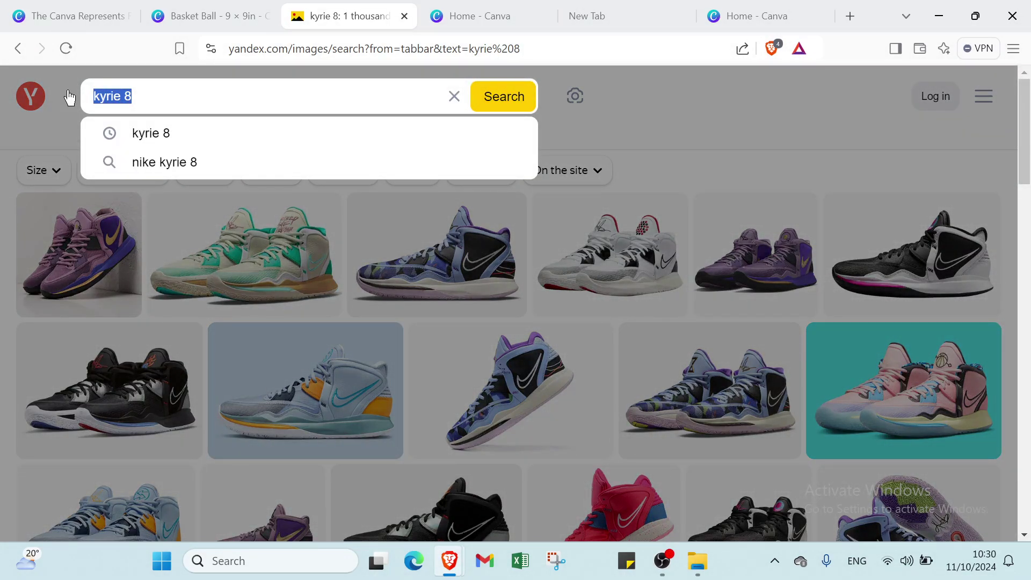
pyautogui.write('basket ')
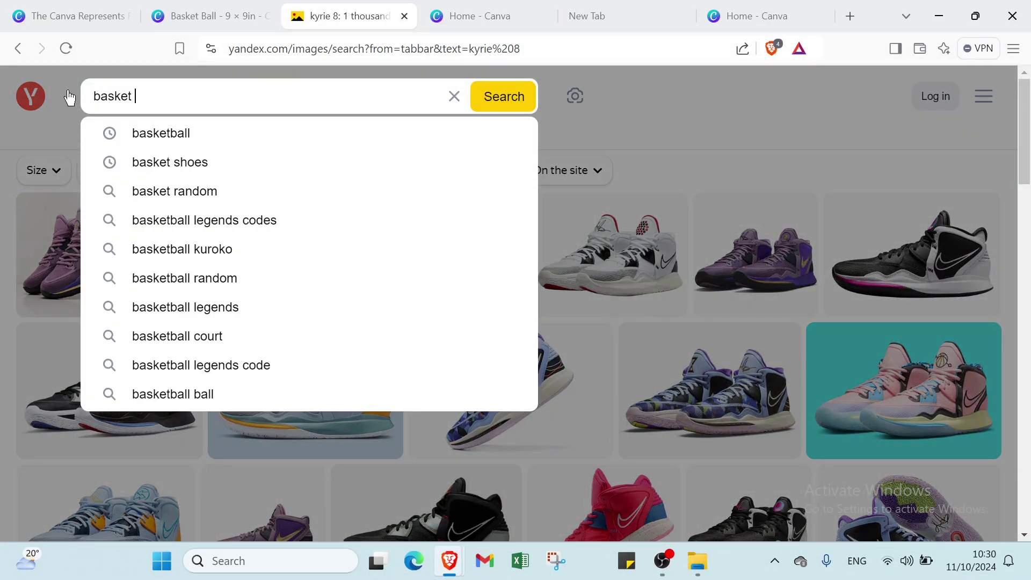
pyautogui.write('ball')
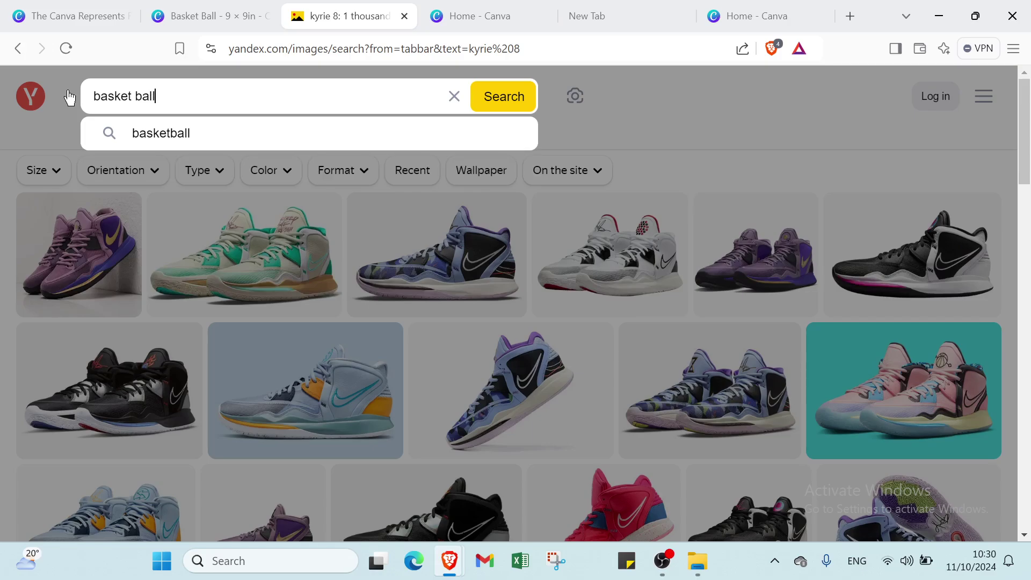
pyautogui.press('Return')
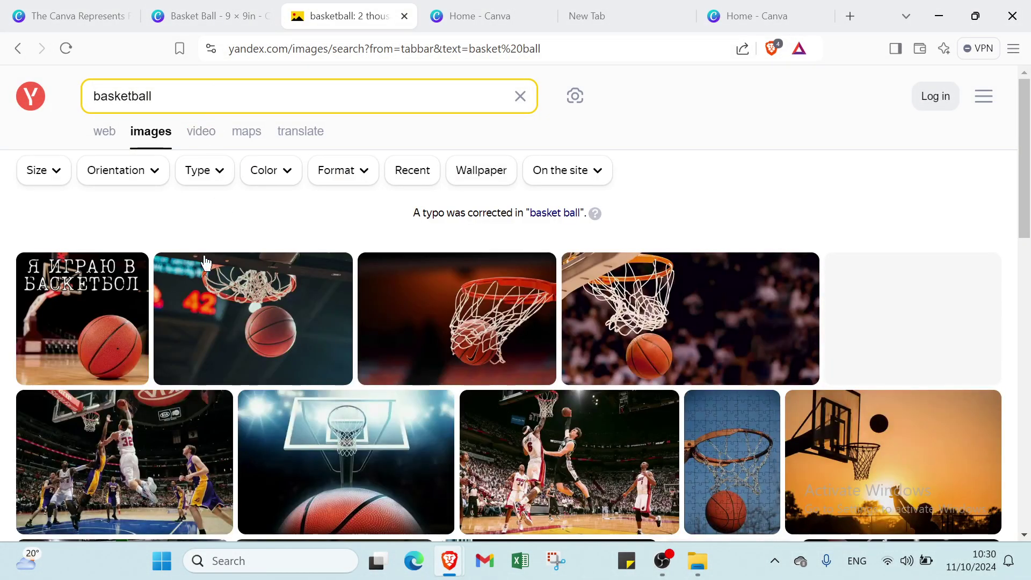
# Step: Copy the link of the picture showing a basketball on a wooden court floor and close the image search
pyautogui.scroll(-3, 549, 415)
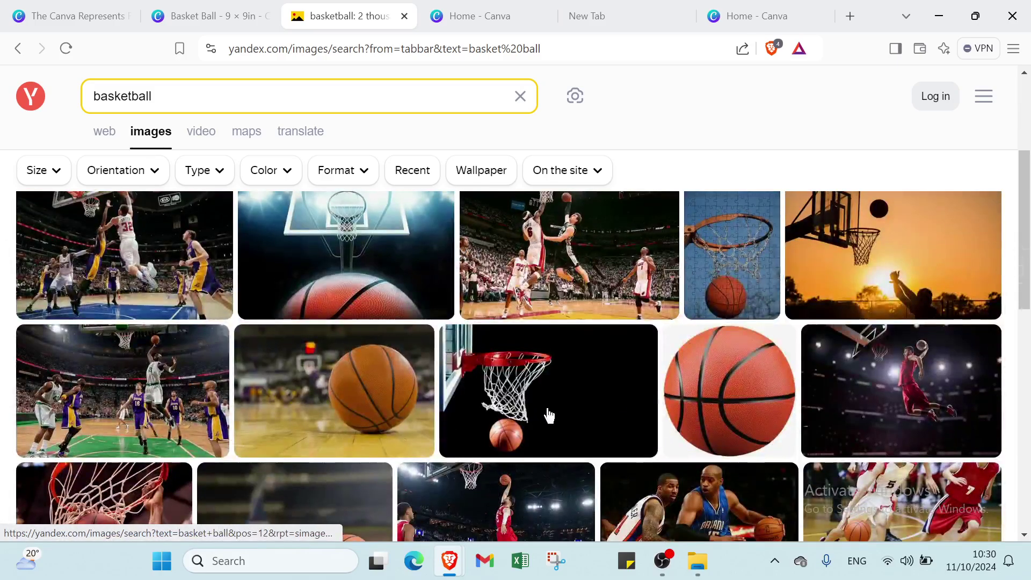
pyautogui.scroll(-3, 673, 405)
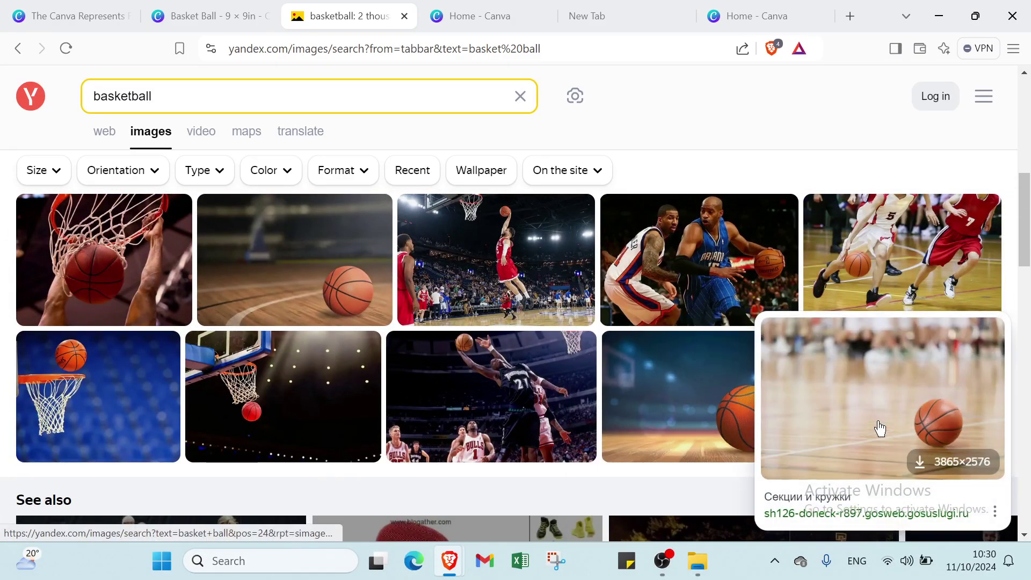
pyautogui.click(879, 428)
pyautogui.click(872, 298)
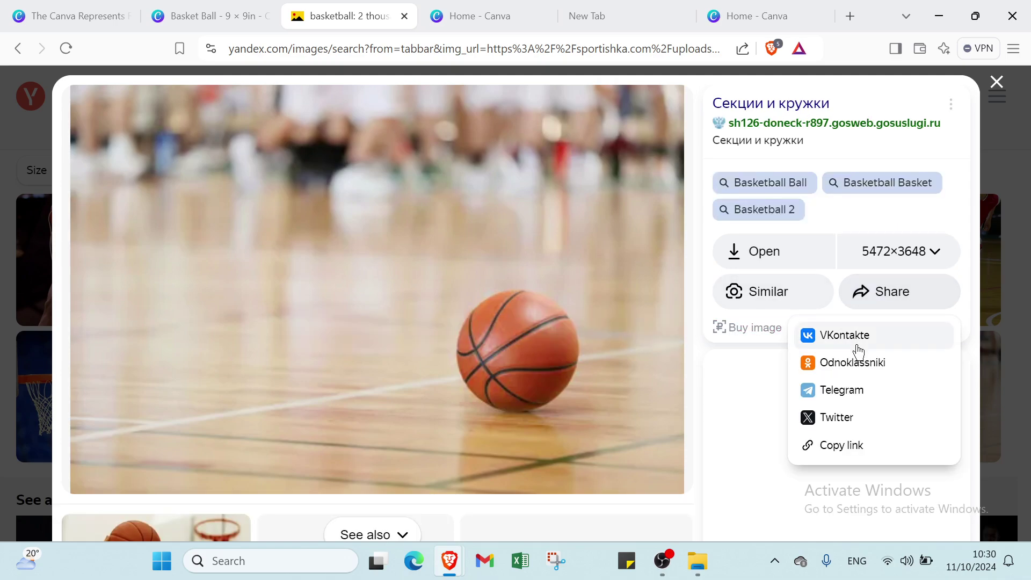
pyautogui.click(830, 445)
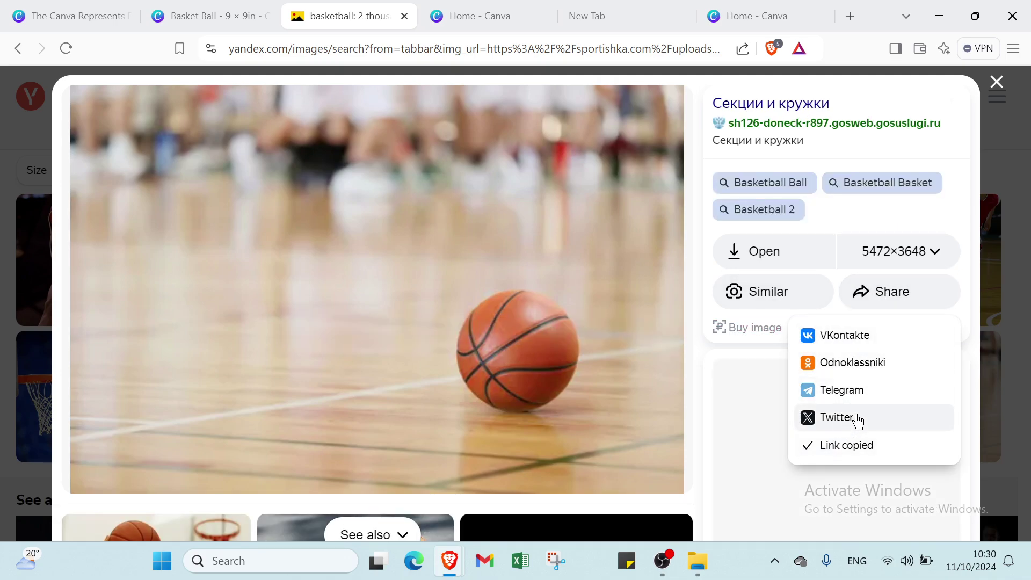
pyautogui.click(996, 83)
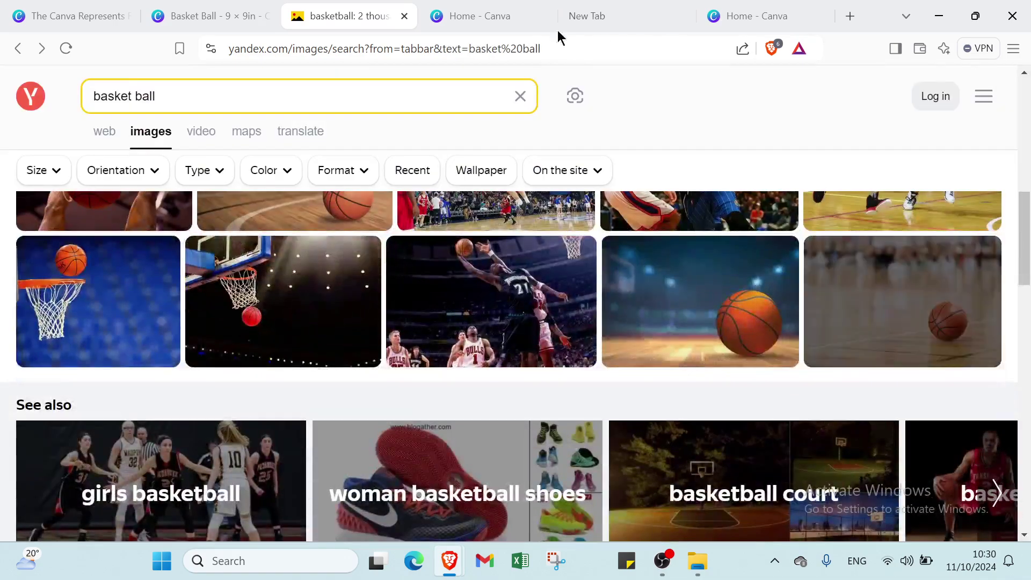
pyautogui.click(404, 17)
# Step: Return to the Basket Ball design, generate a QR code from the copied picture link and show its customization options
pyautogui.click(221, 16)
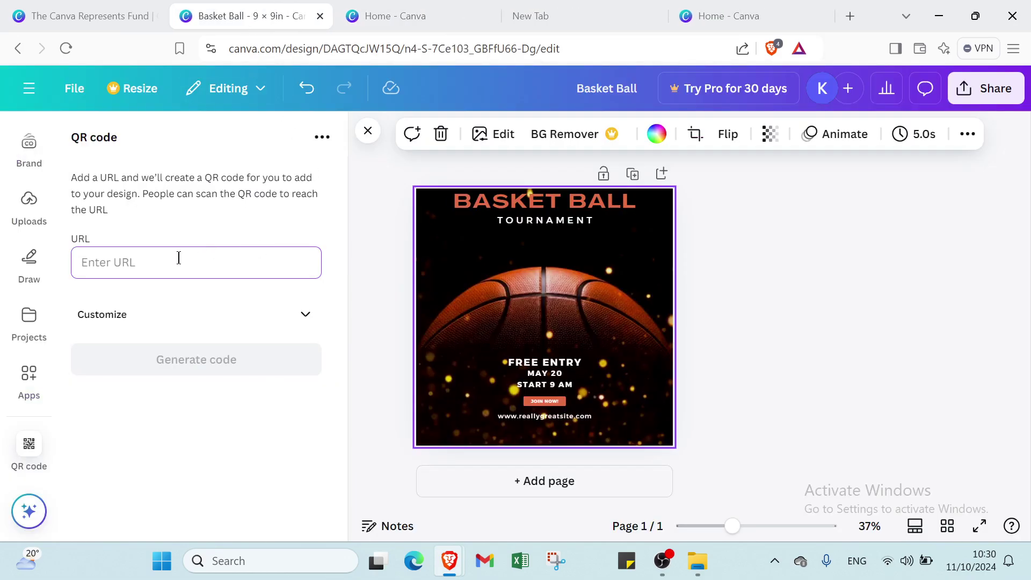
pyautogui.hotkey('ctrl', 'v')
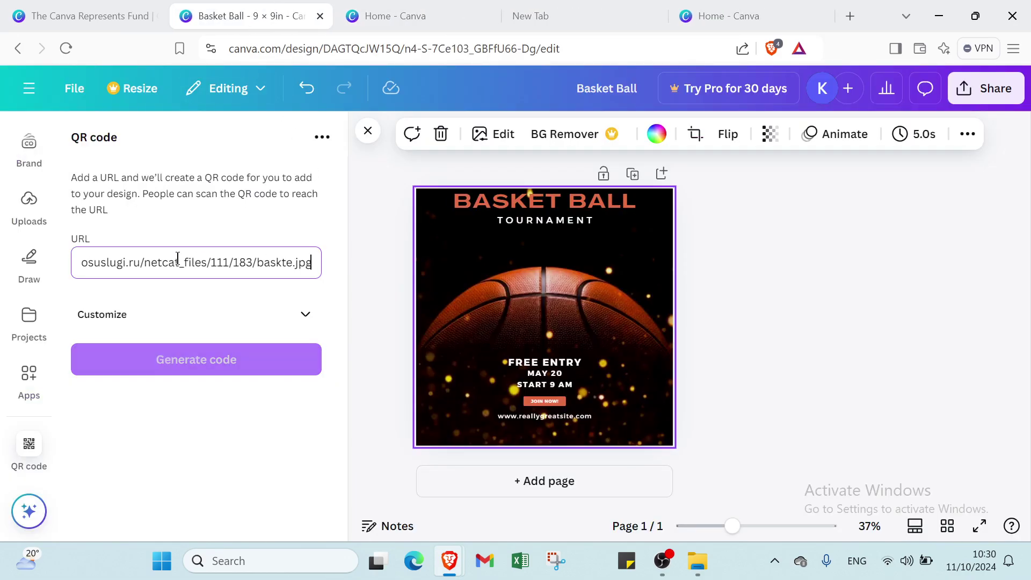
pyautogui.click(264, 359)
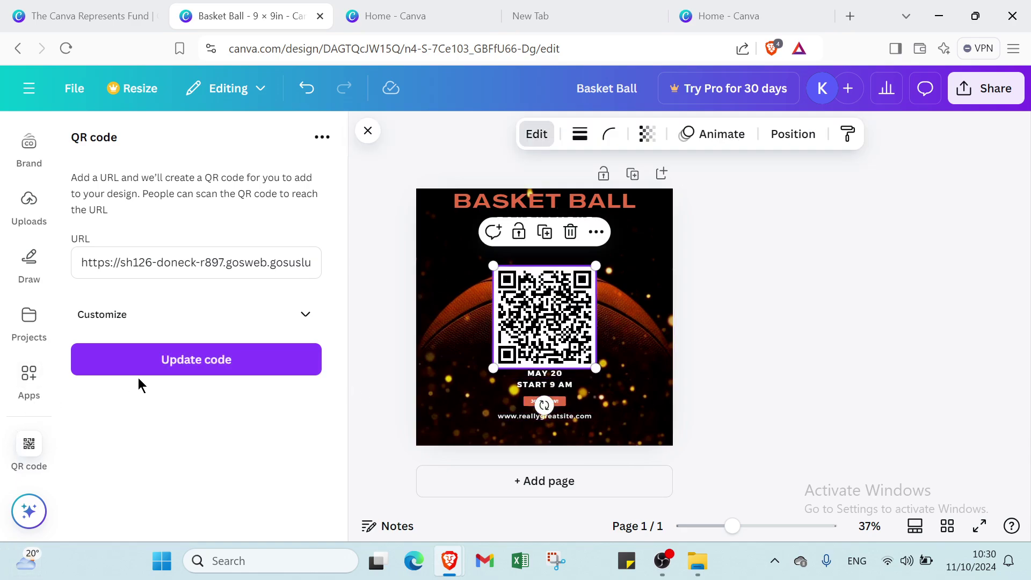
pyautogui.click(211, 315)
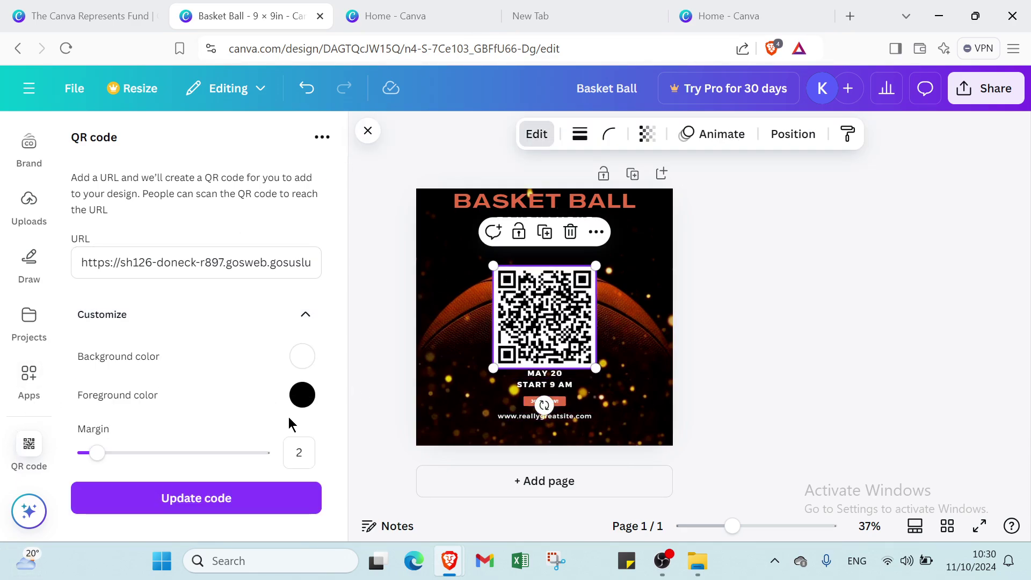
# Step: Shrink the QR code and place it near the page's upper-left corner, beside "TOURNAMENT" and clear of the basketball
pyautogui.click(368, 133)
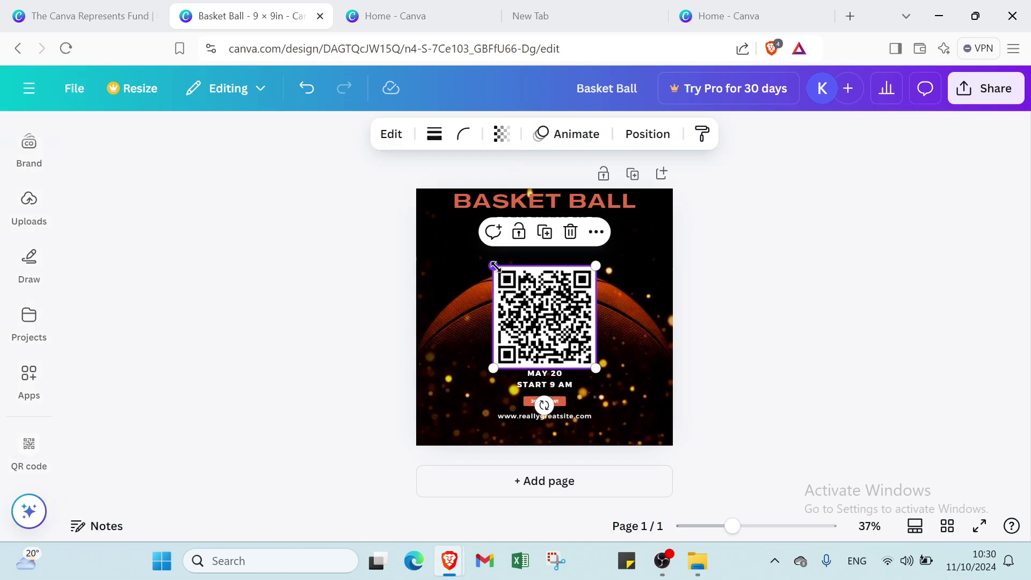
pyautogui.moveTo(493, 265); pyautogui.dragTo(459, 247)
pyautogui.click(710, 293)
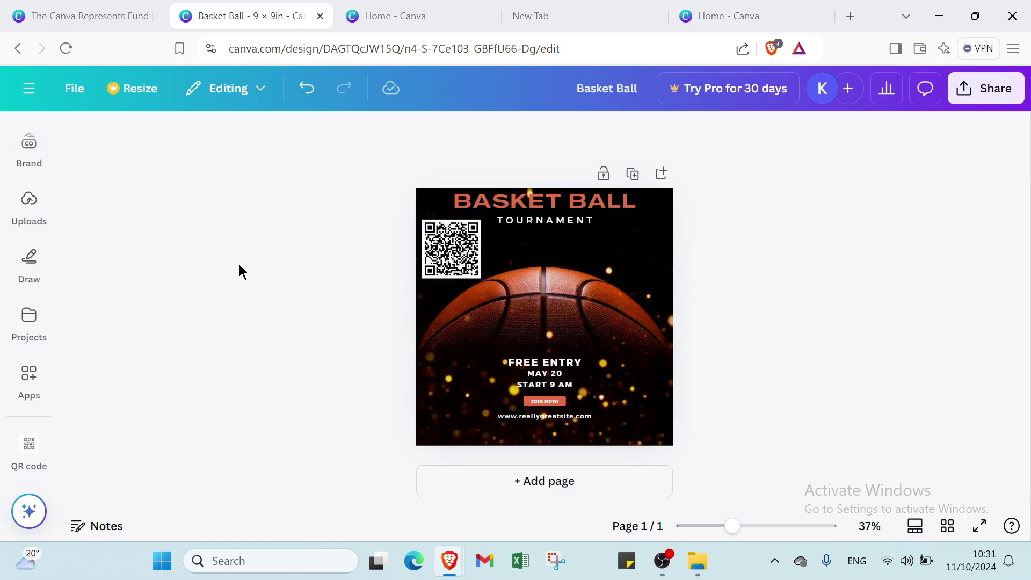
# Step: Close the basketball design, create a new presentation and apply the cover page of the blue Business Project template
pyautogui.click(320, 18)
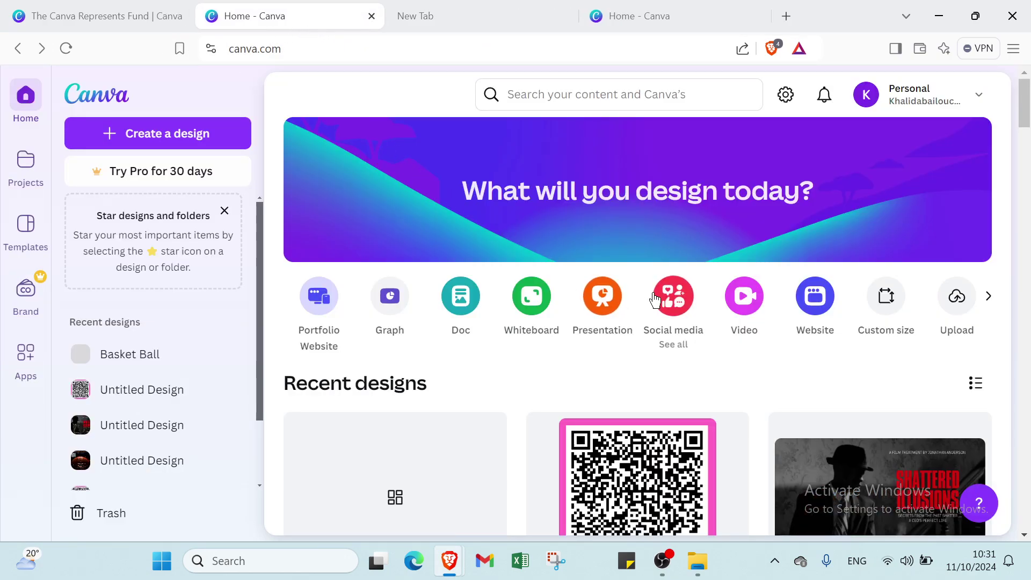
pyautogui.click(600, 314)
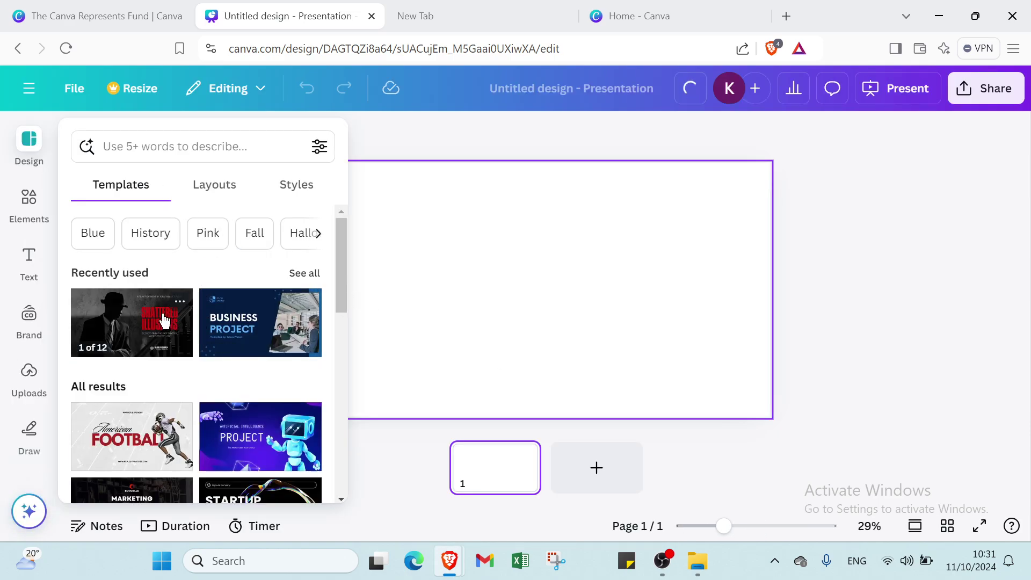
pyautogui.click(247, 340)
pyautogui.click(177, 271)
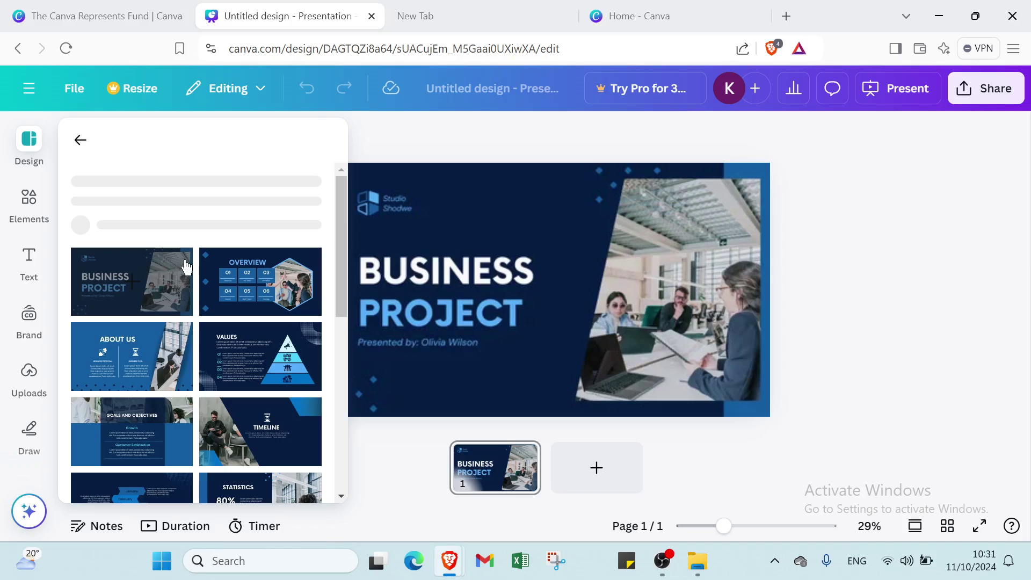
pyautogui.click(80, 139)
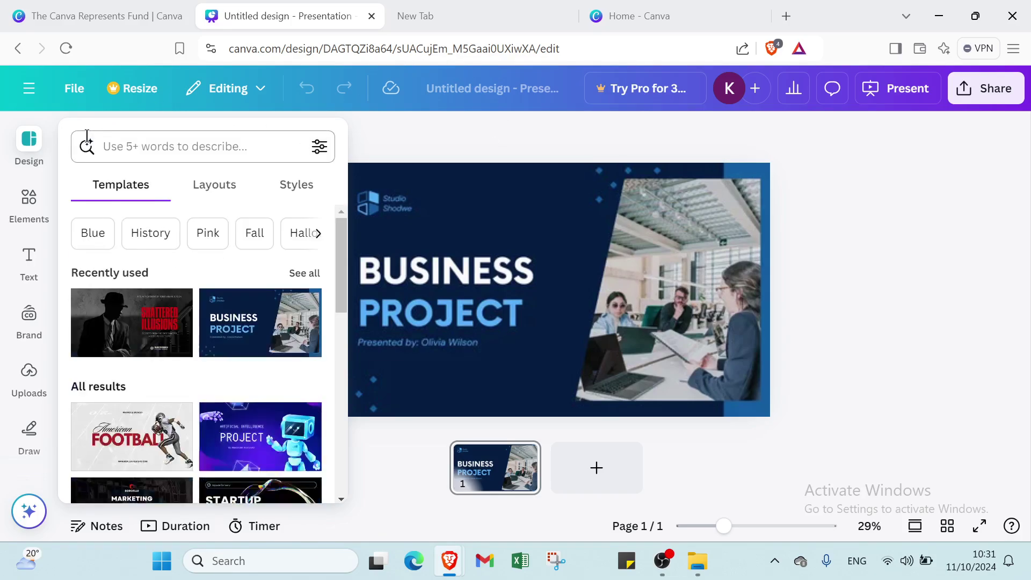
pyautogui.click(394, 137)
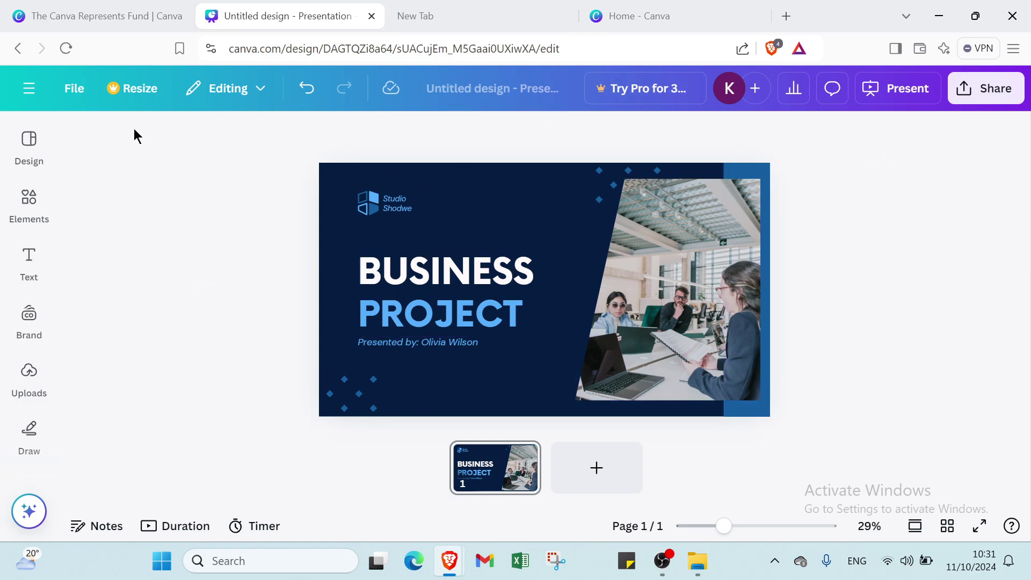
pyautogui.moveTo(17, 448)
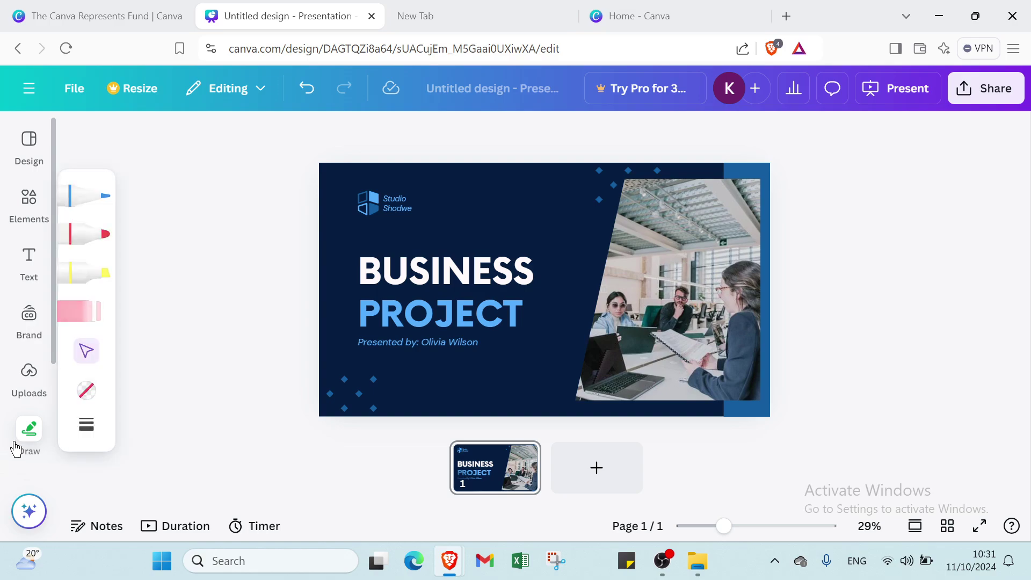
pyautogui.moveTo(22, 397)
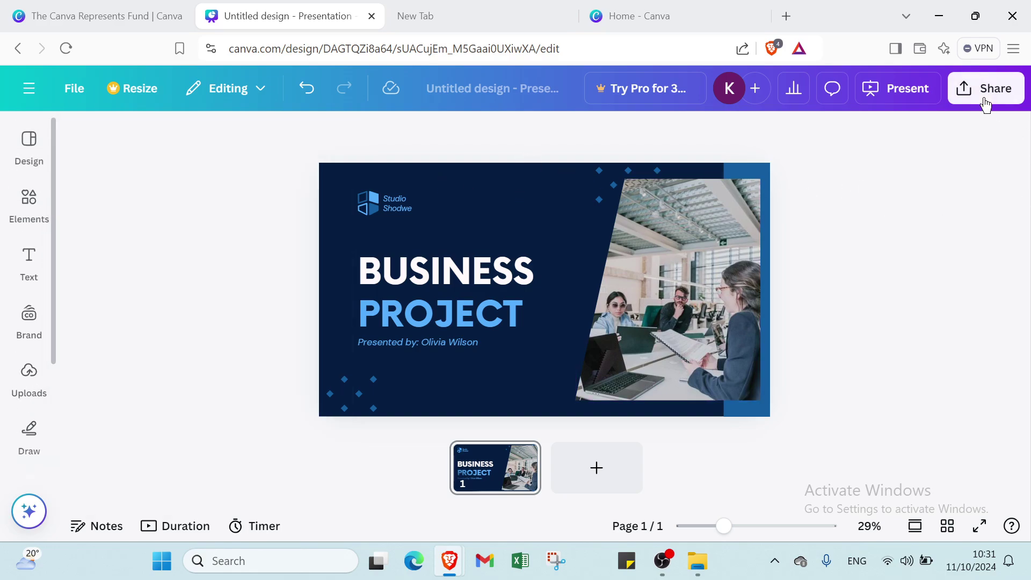
# Step: Create a public view link with watermarks for the Business Project presentation and copy it
pyautogui.click(986, 102)
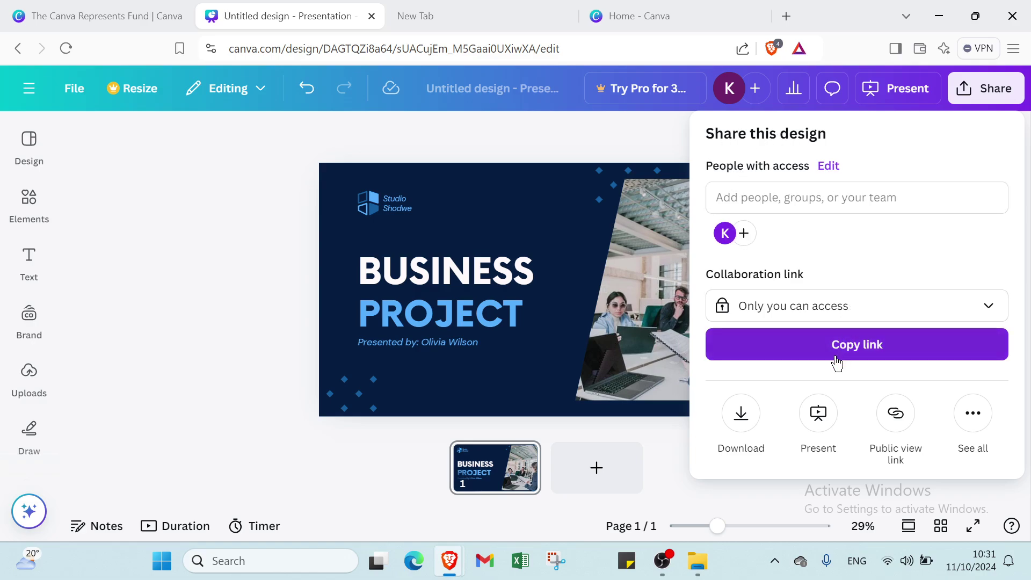
pyautogui.click(892, 421)
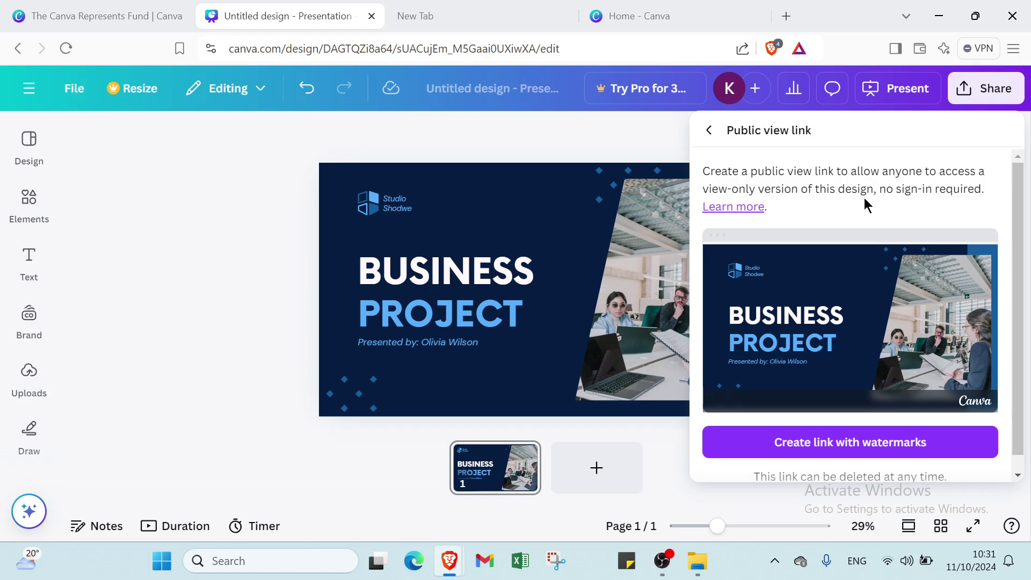
pyautogui.click(827, 450)
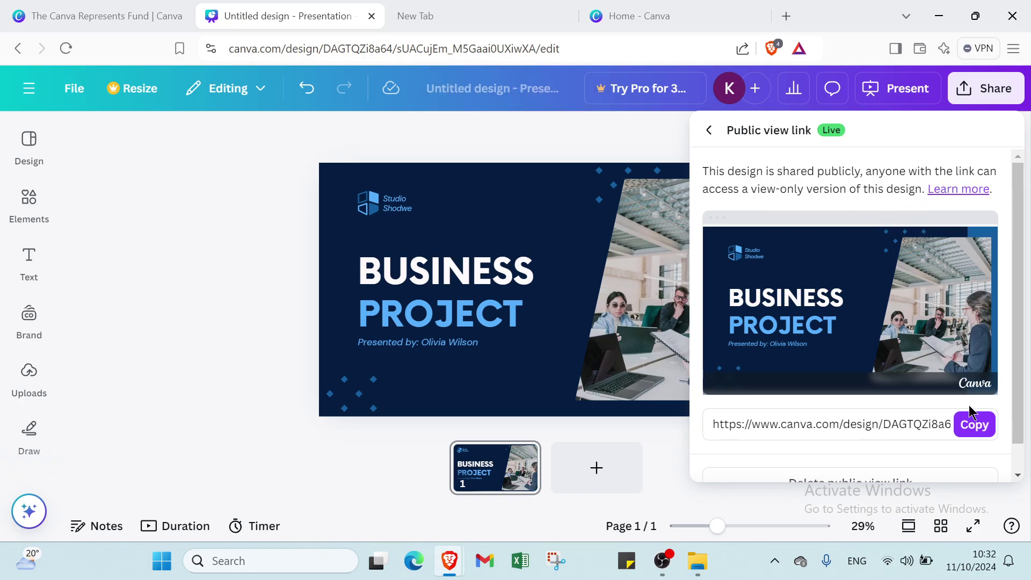
pyautogui.click(972, 423)
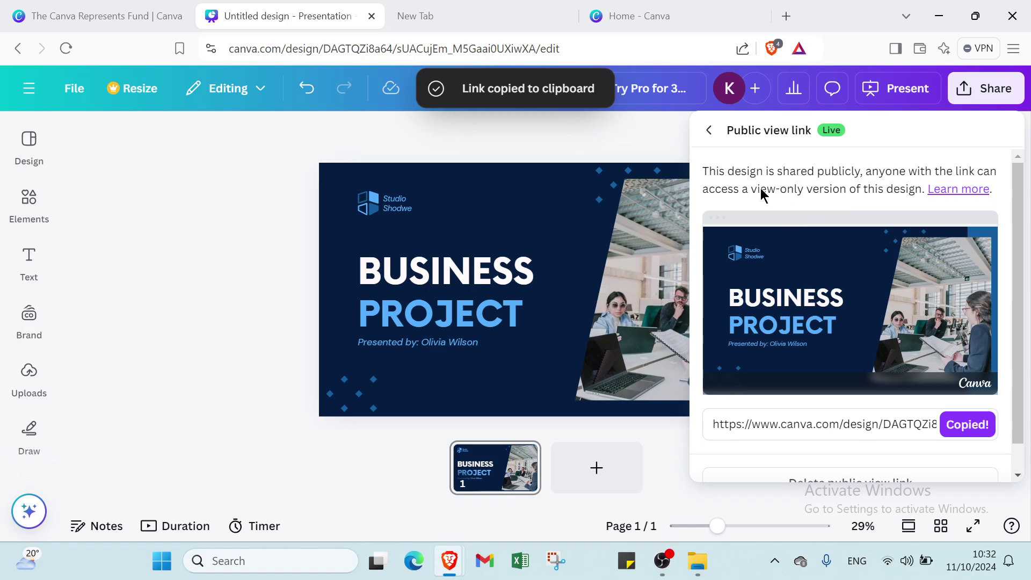
pyautogui.click(708, 131)
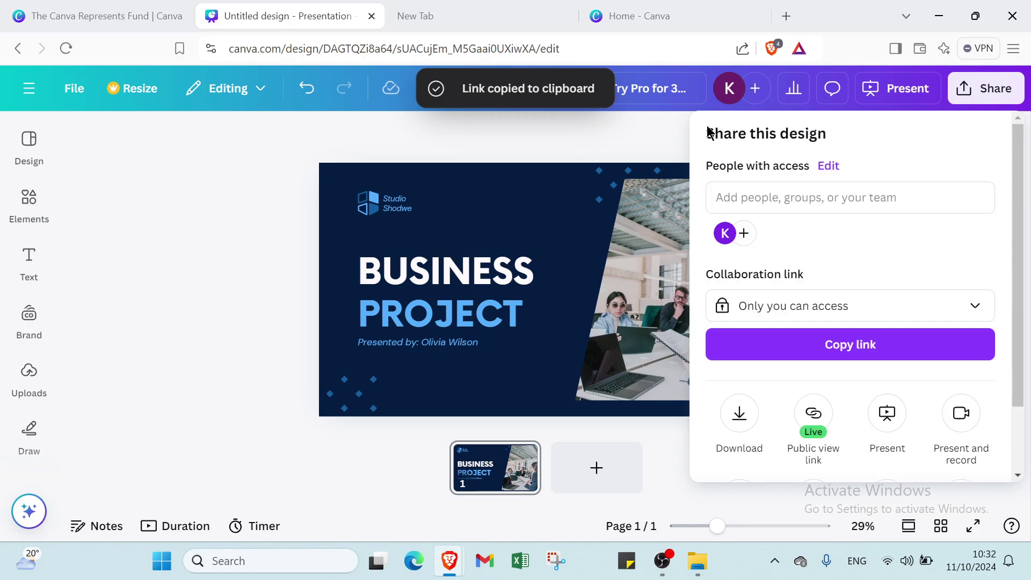
# Step: Open the copied public view link in the empty browser tab and compare the page with the presentation in the editor
pyautogui.click(483, 12)
pyautogui.click(378, 52)
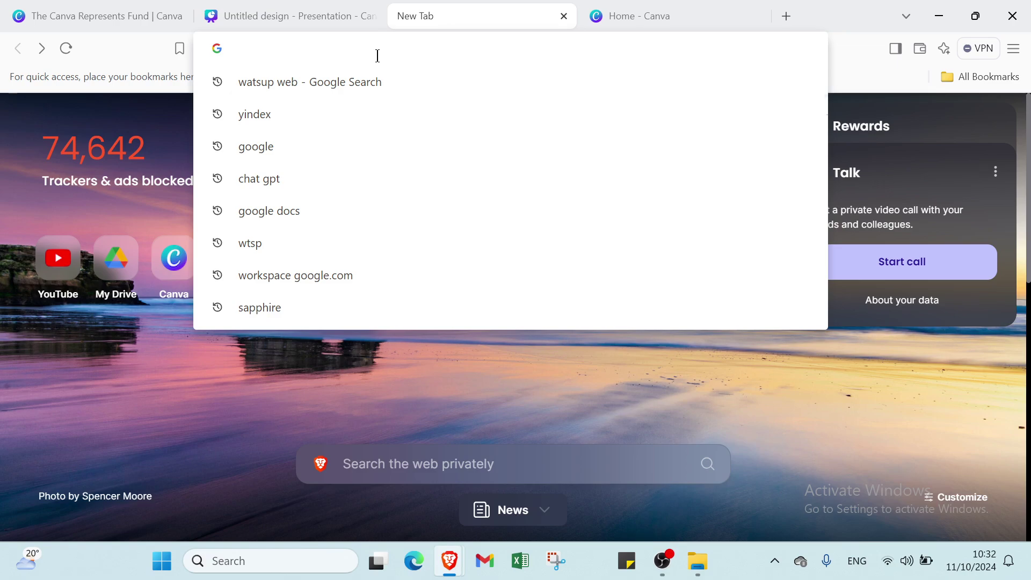
pyautogui.hotkey('ctrl', 'v')
pyautogui.press('Return')
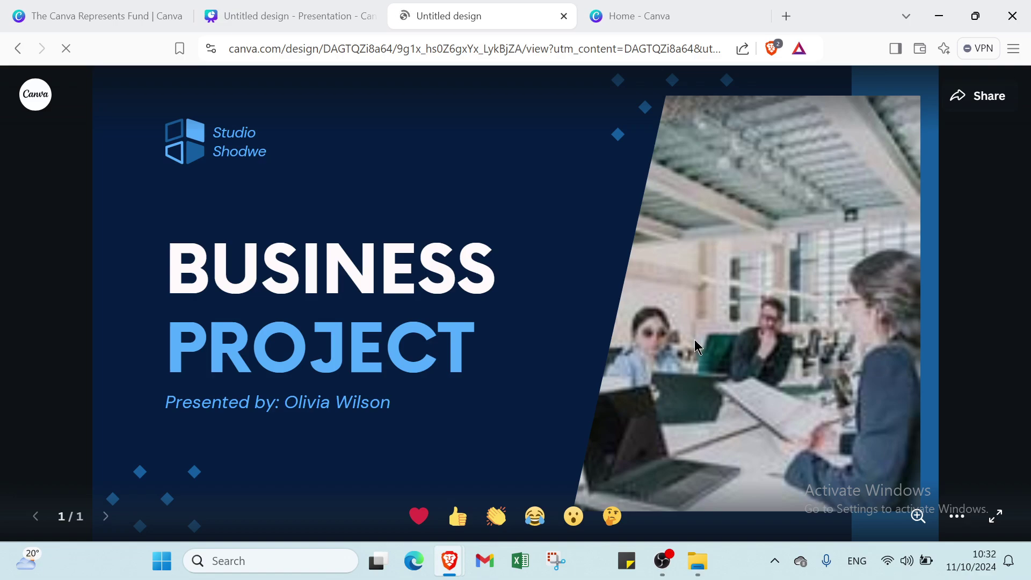
pyautogui.click(299, 11)
pyautogui.click(472, 18)
pyautogui.click(306, 15)
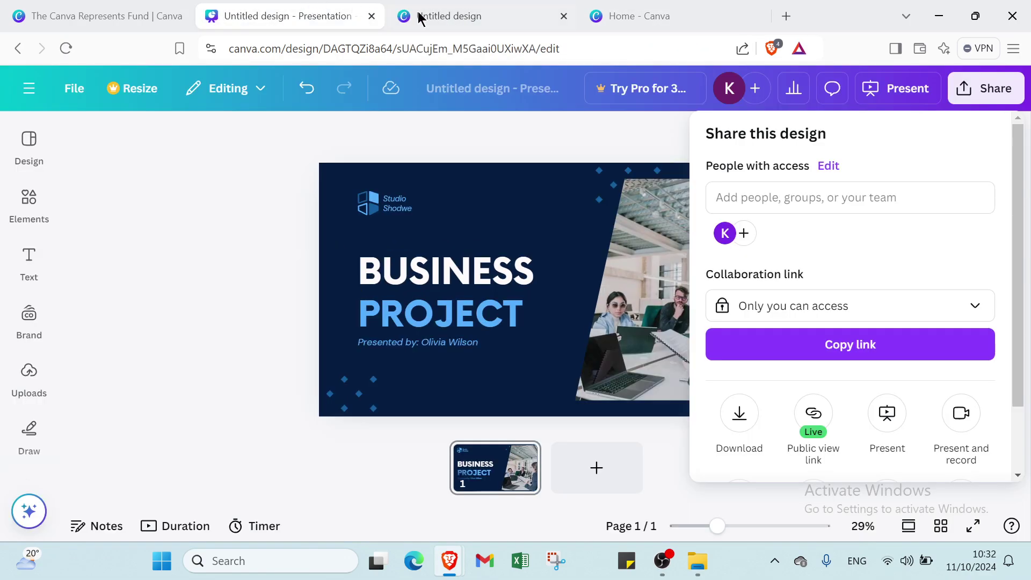
pyautogui.click(442, 17)
# Step: View the public view page's sharing options, close them and return to the presentation editor
pyautogui.moveTo(973, 115)
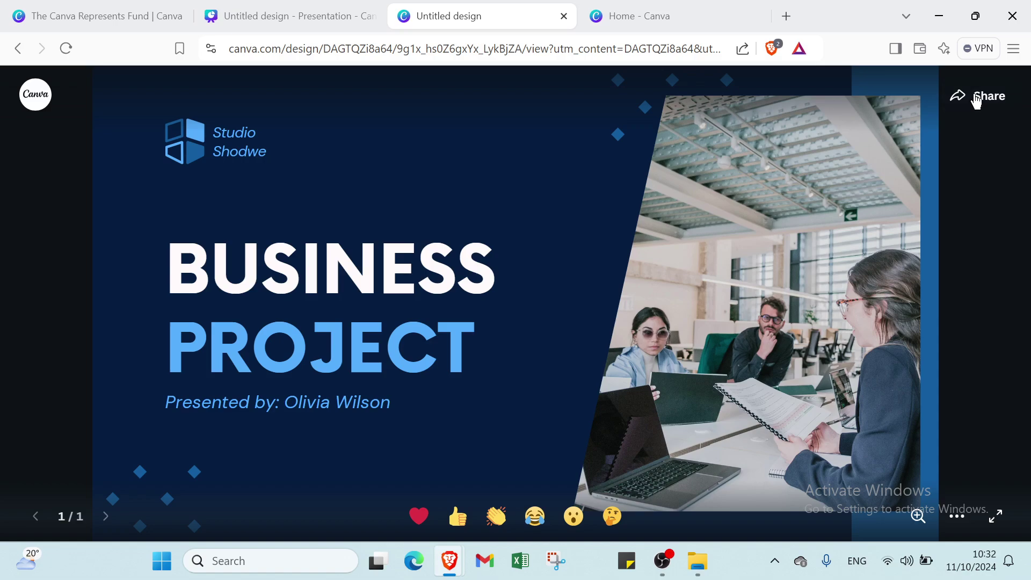
pyautogui.click(976, 101)
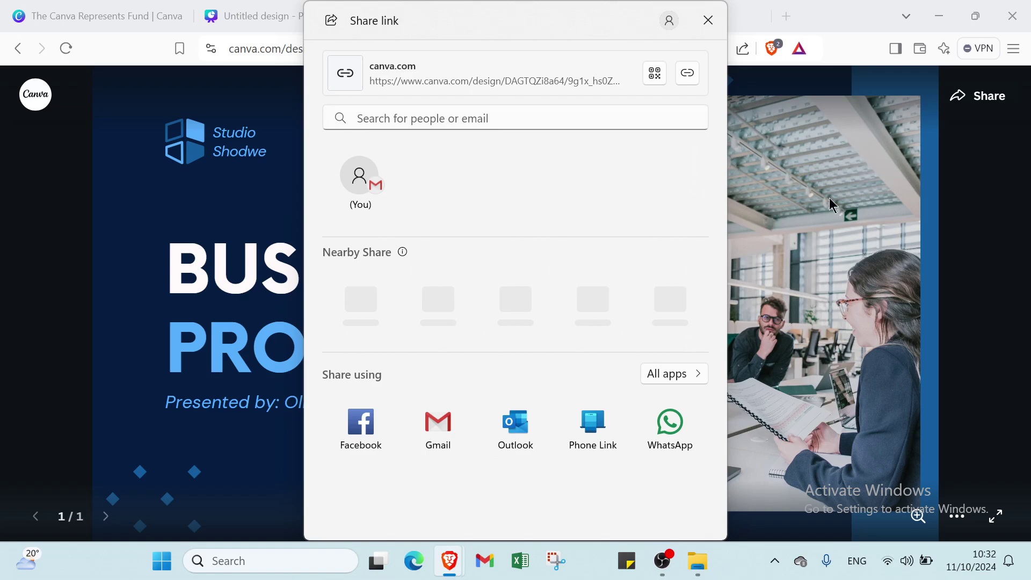
pyautogui.click(708, 20)
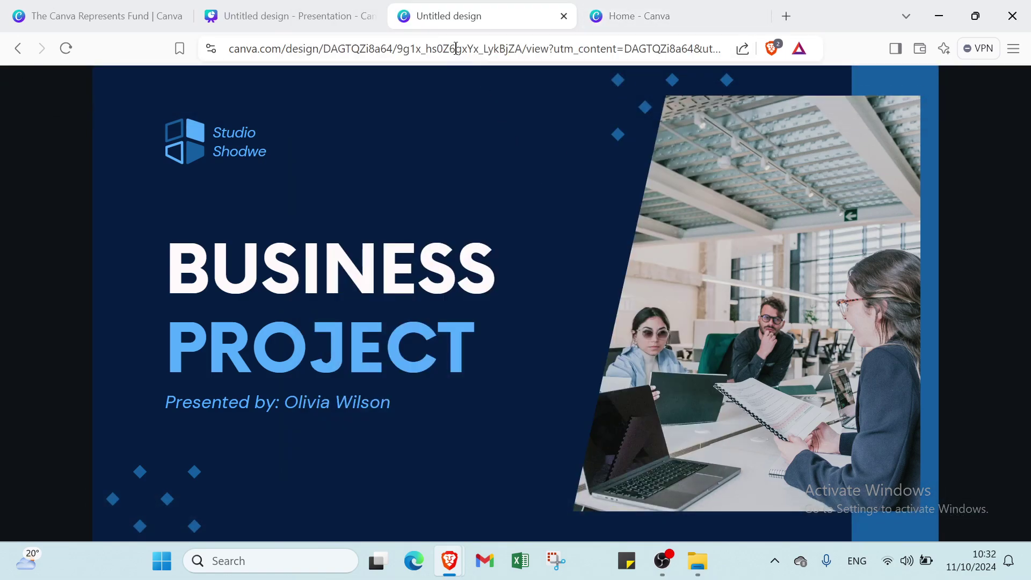
pyautogui.click(334, 10)
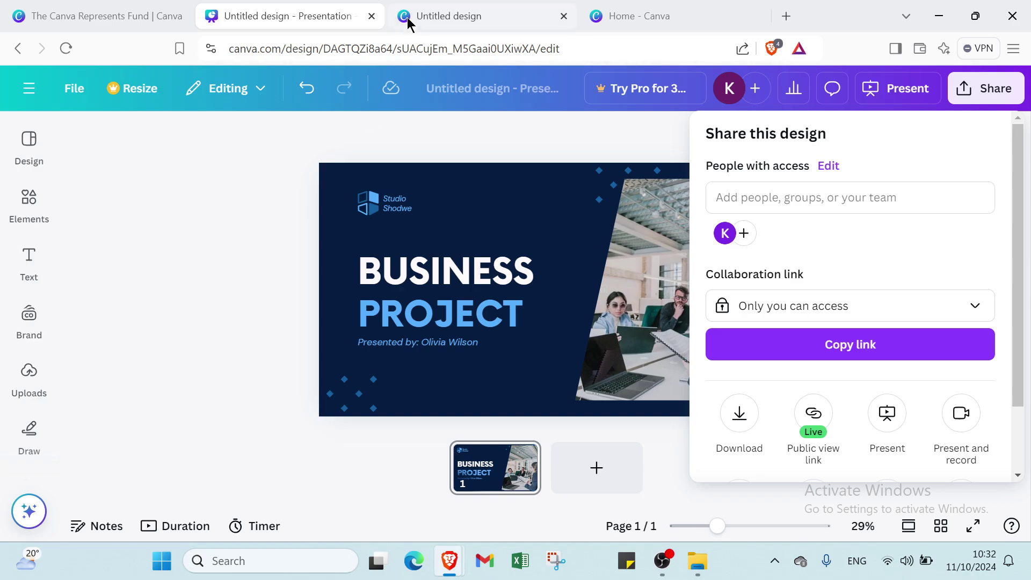
pyautogui.click(425, 16)
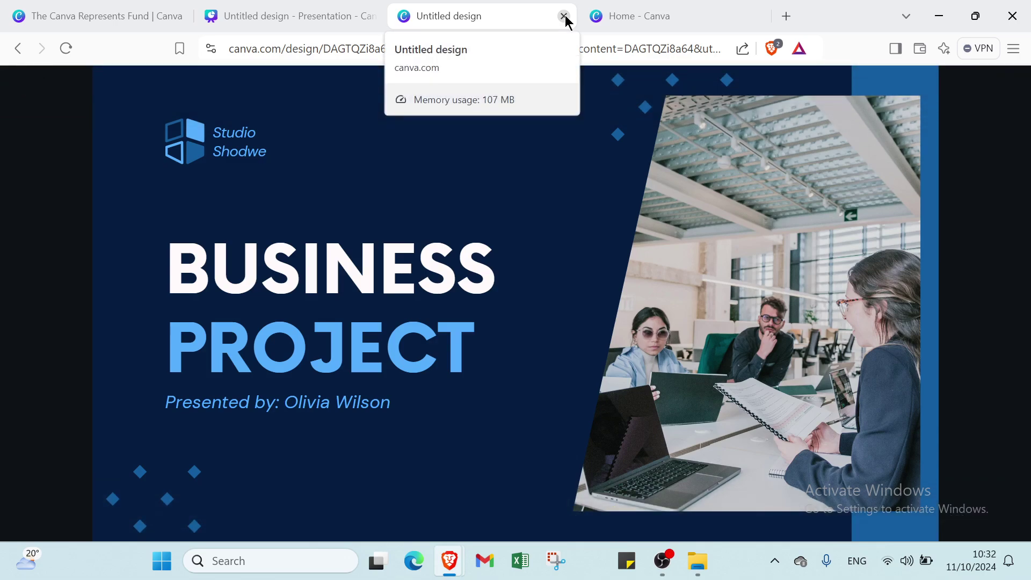
pyautogui.click(300, 19)
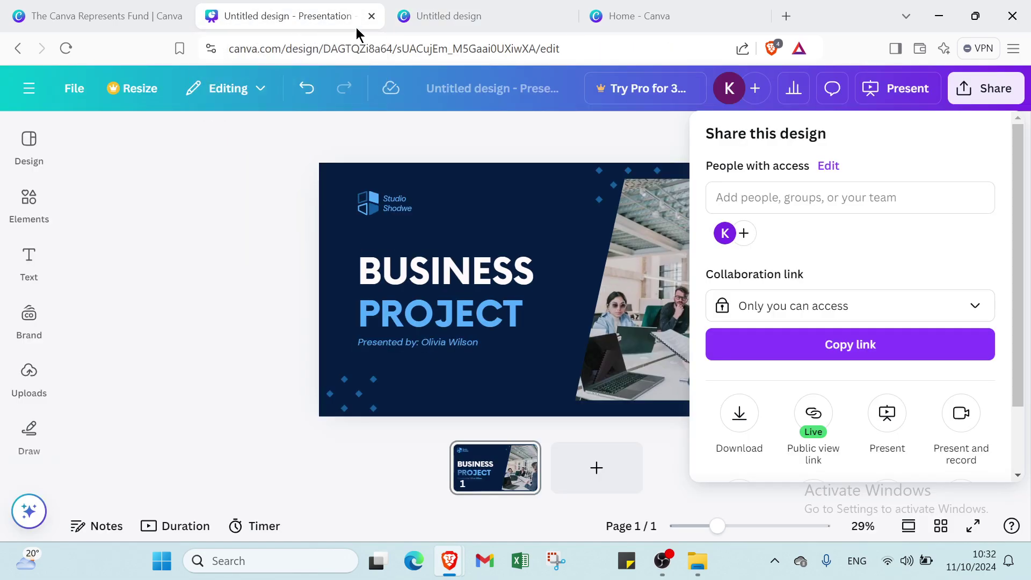
# Step: Close the presentation and its public view page, and start a new custom-size design from the home page
pyautogui.click(370, 18)
pyautogui.click(371, 17)
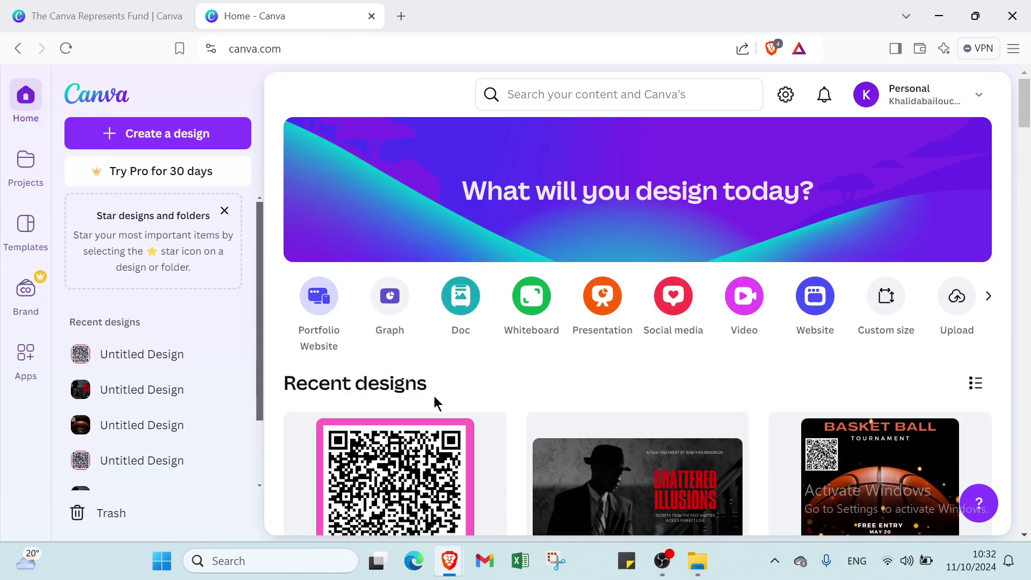
pyautogui.click(155, 135)
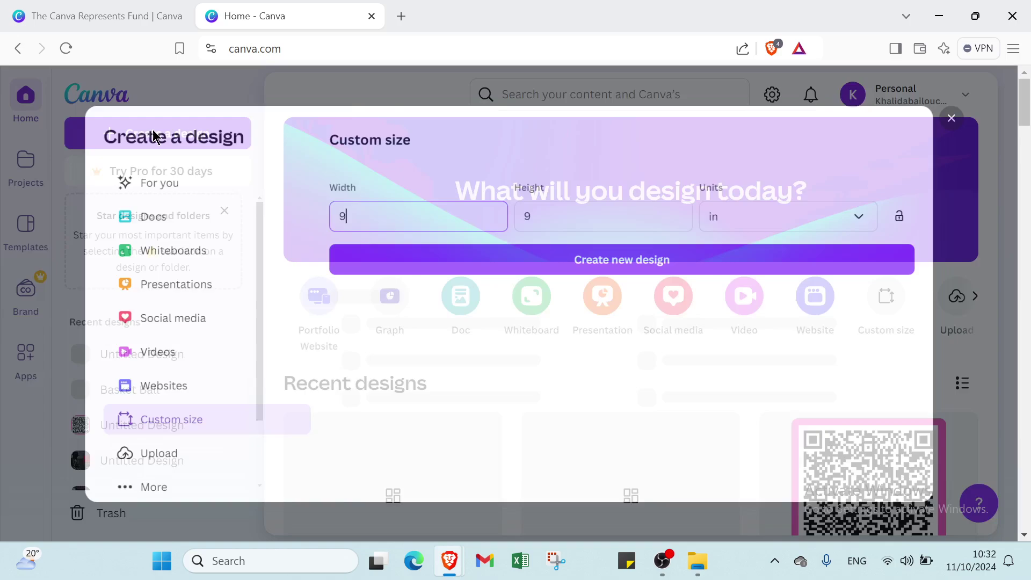
pyautogui.click(238, 181)
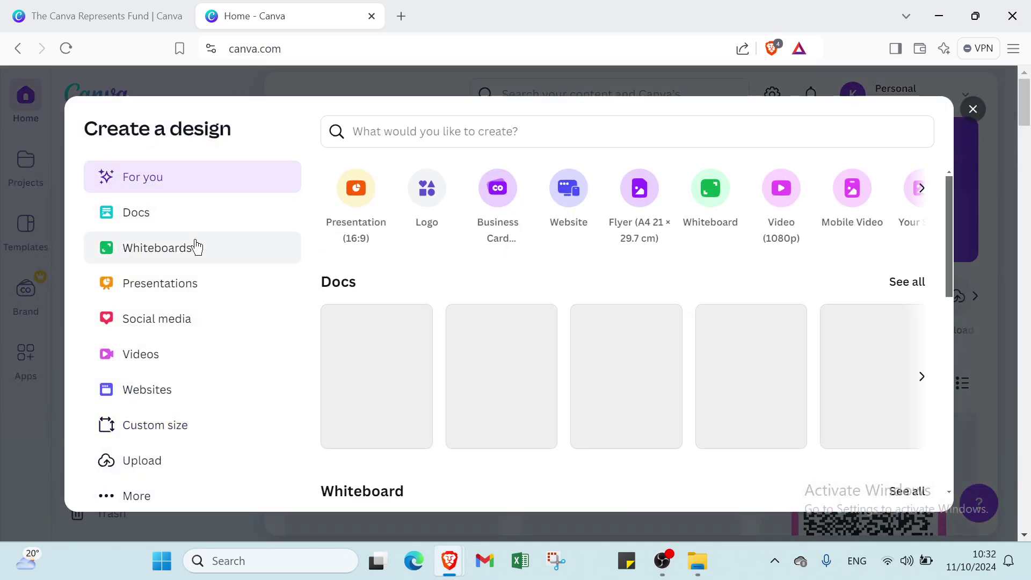
pyautogui.click(180, 422)
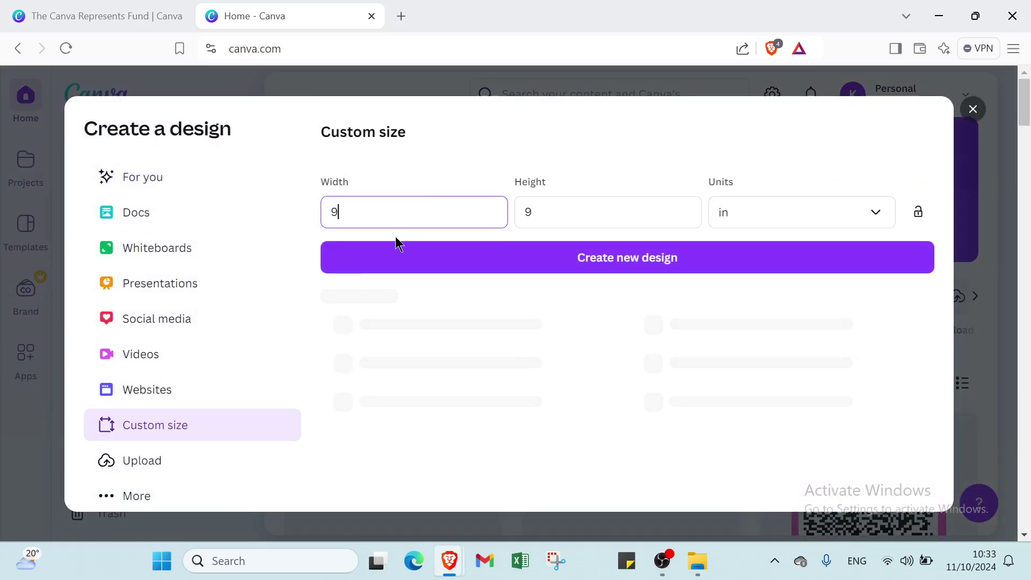
# Step: Clear the custom dimensions, enter 9 in for both width and height, and create the design
pyautogui.moveTo(395, 207); pyautogui.dragTo(295, 214)
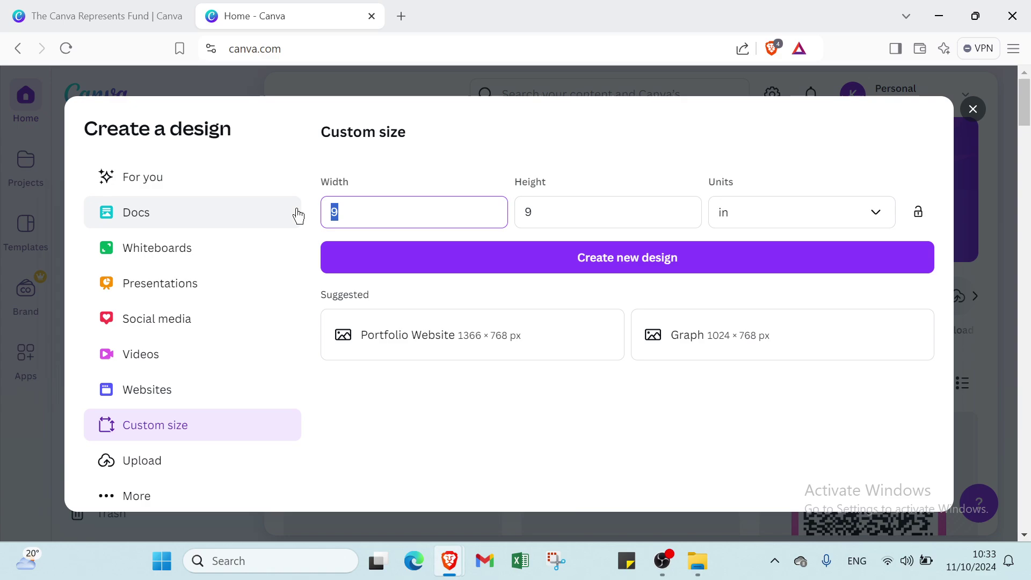
pyautogui.press('BackSpace')
pyautogui.moveTo(558, 213); pyautogui.dragTo(489, 200)
pyautogui.press('BackSpace')
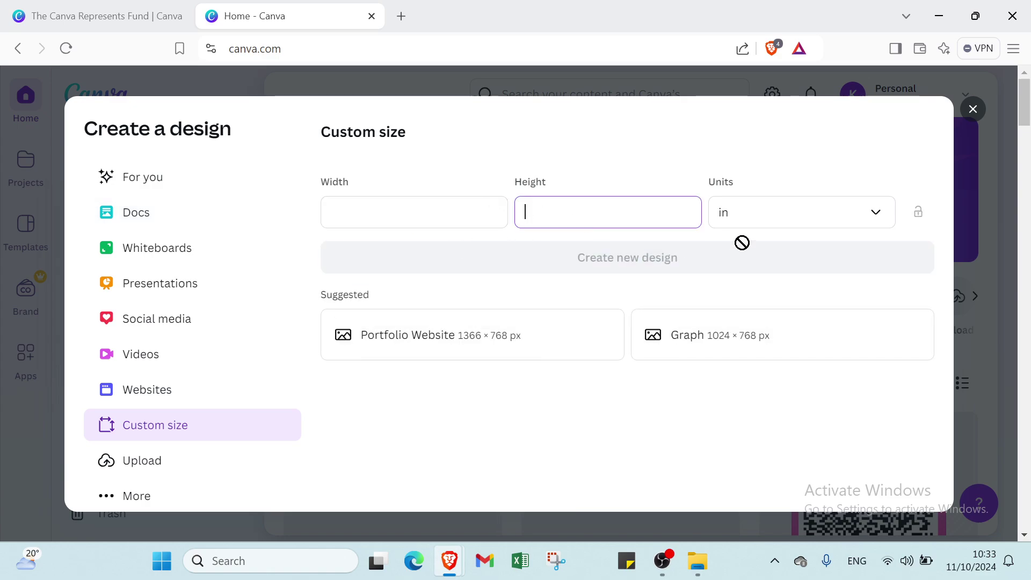
pyautogui.click(739, 223)
pyautogui.click(748, 303)
pyautogui.click(653, 221)
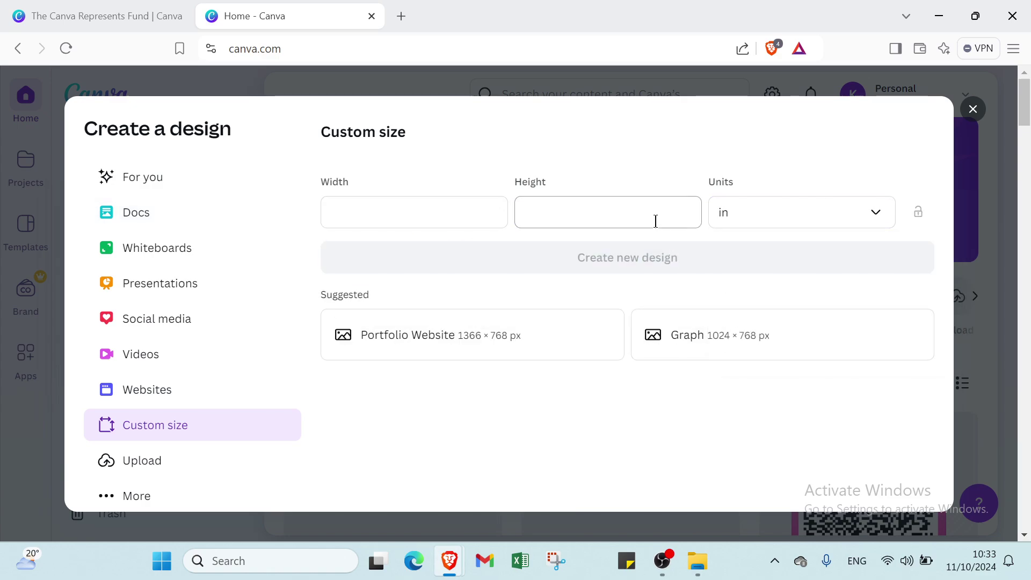
pyautogui.write('9')
pyautogui.click(435, 210)
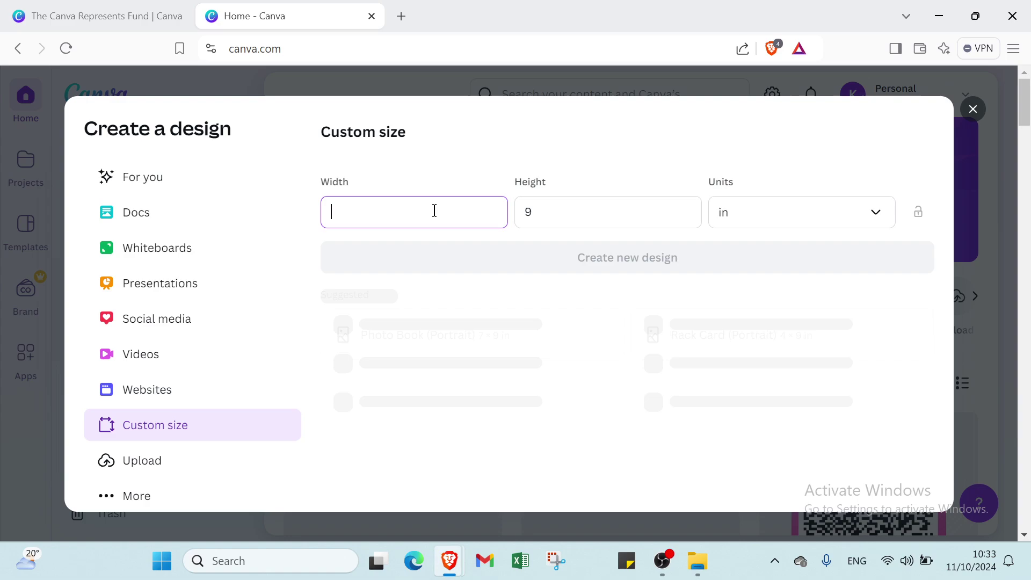
pyautogui.write('9')
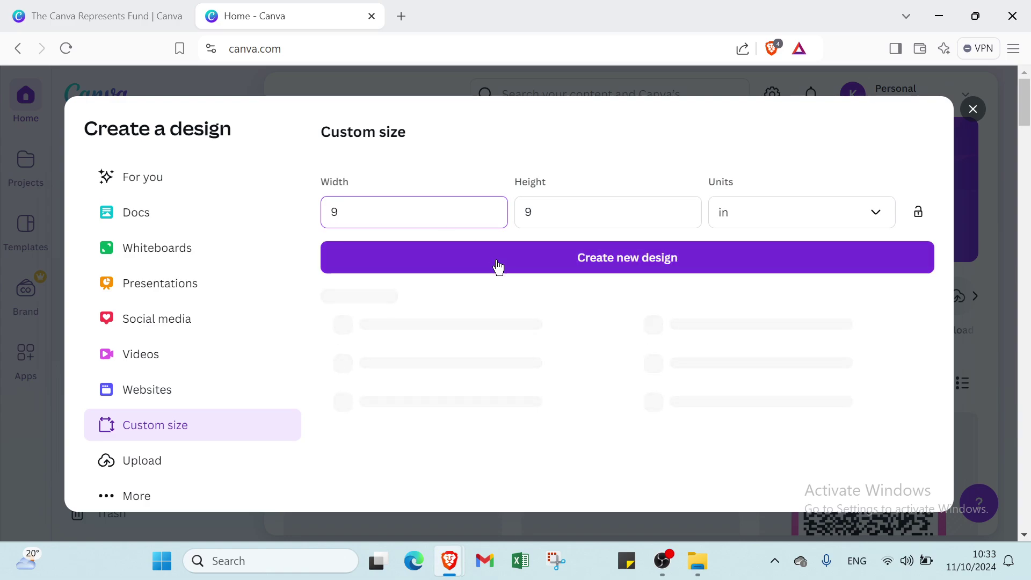
pyautogui.click(496, 262)
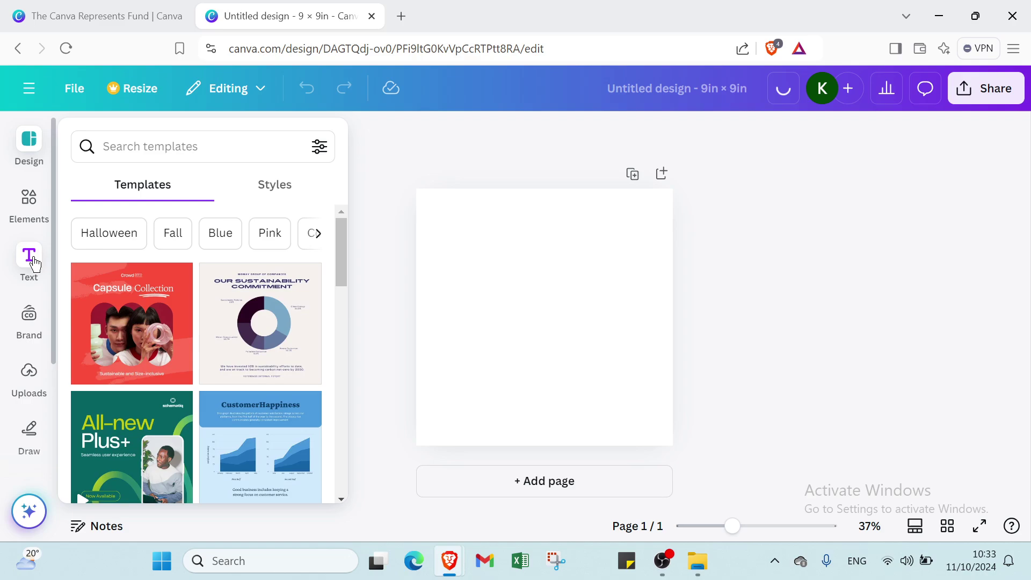
# Step: Search the Canva apps for "QR code" and open the QR code app
pyautogui.scroll(-3, 28, 263)
pyautogui.scroll(1, 32, 323)
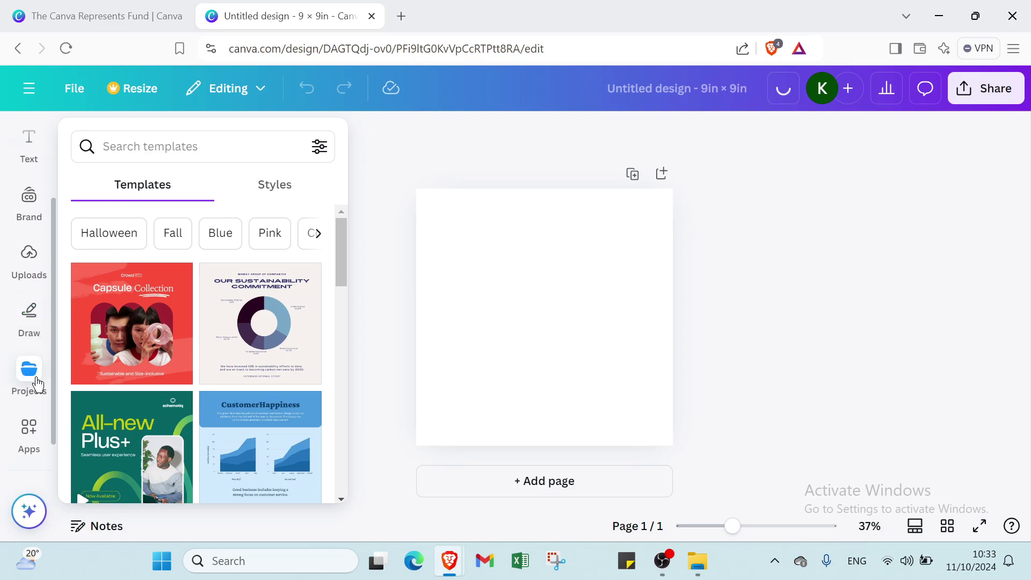
pyautogui.click(29, 429)
pyautogui.click(142, 148)
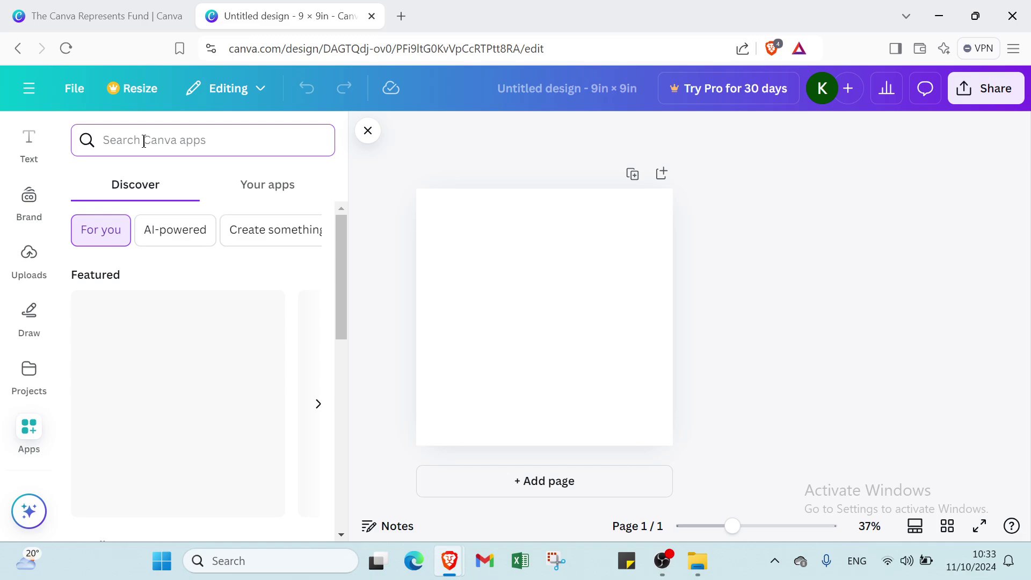
pyautogui.write('QR C')
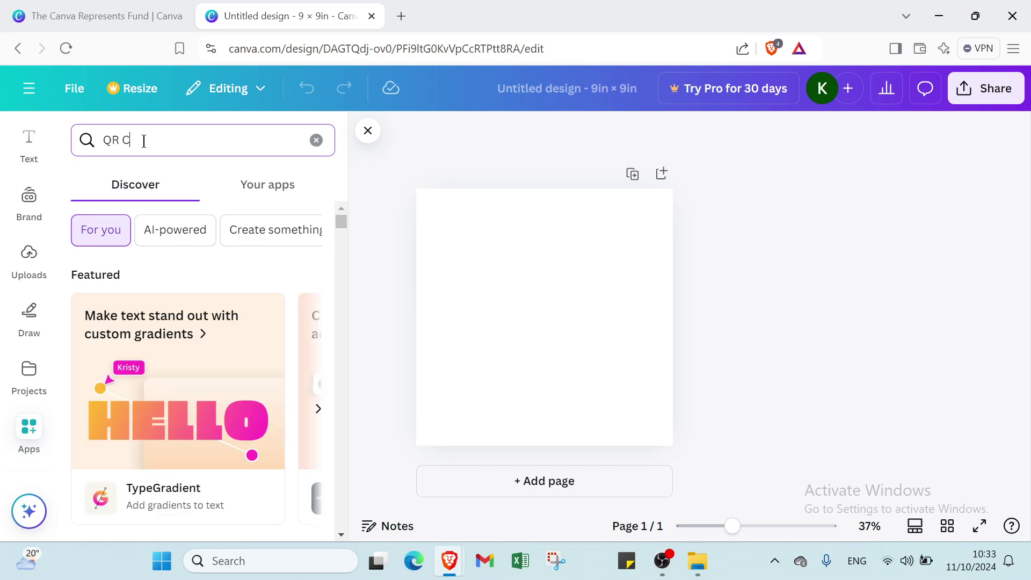
pyautogui.write(' code')
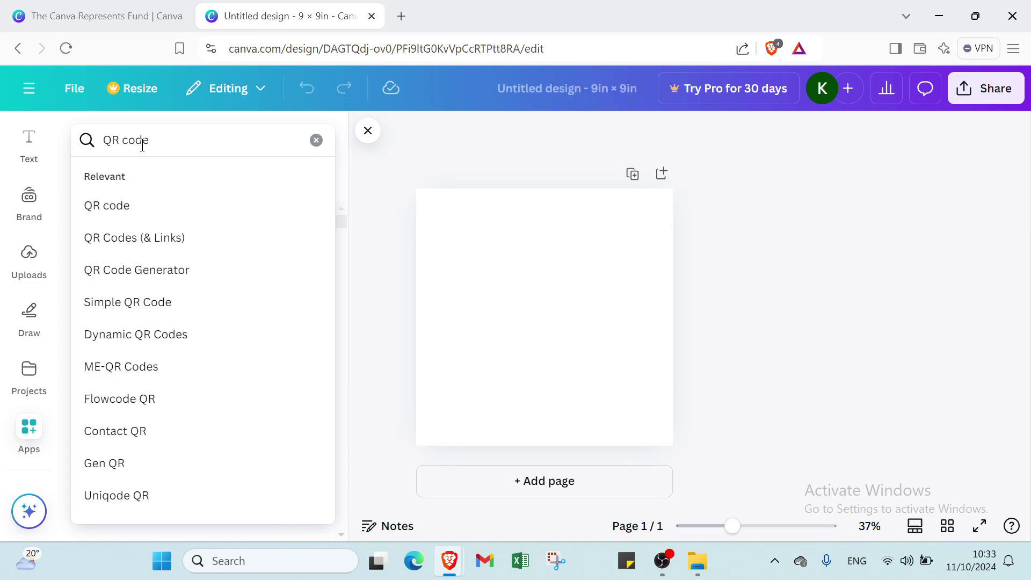
pyautogui.click(136, 194)
pyautogui.click(98, 203)
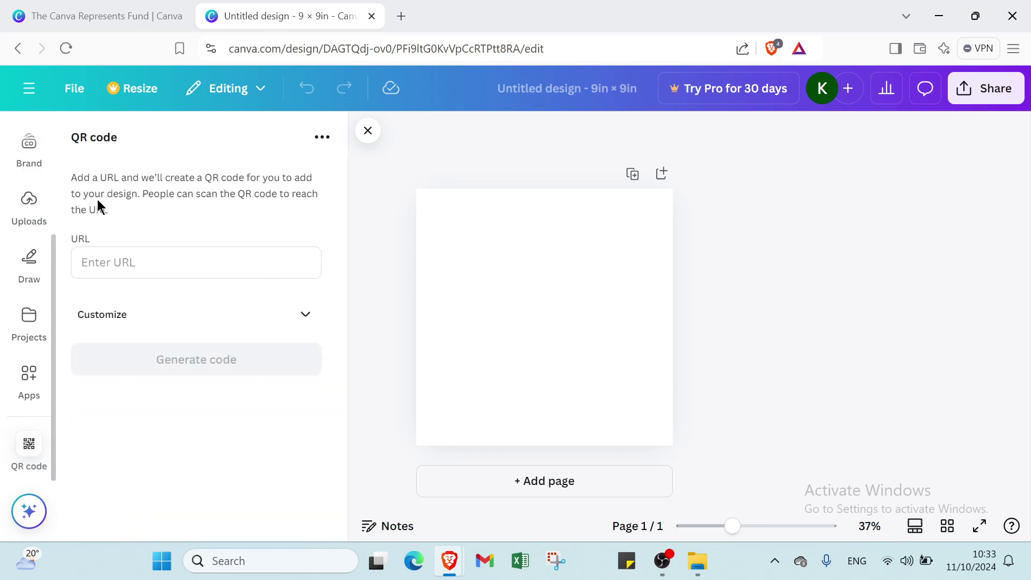
# Step: Generate a QR code from the copied public view link, with white background, black foreground and margin 2
pyautogui.click(117, 262)
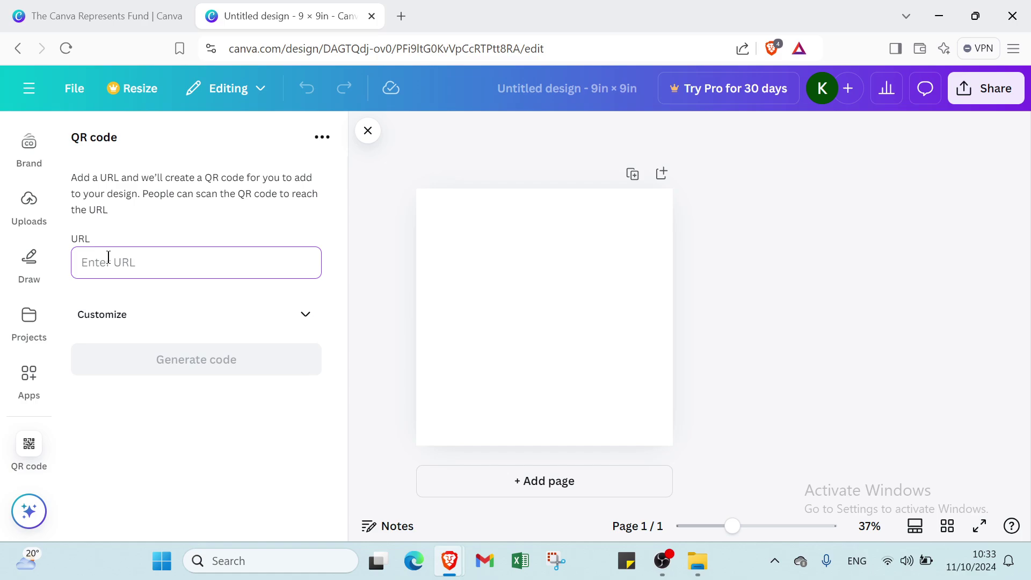
pyautogui.hotkey('ctrl', 'v')
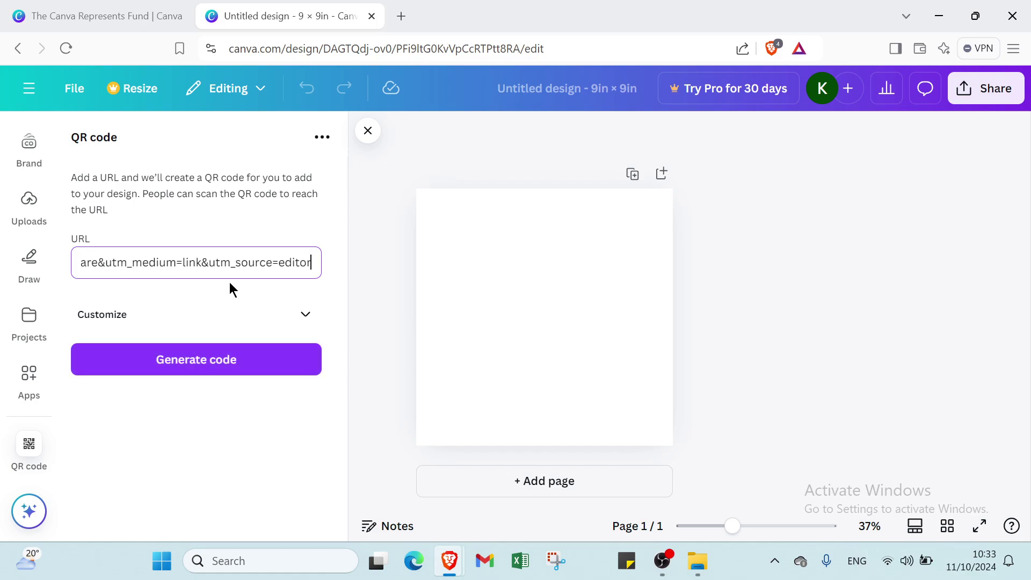
pyautogui.click(230, 297)
pyautogui.click(225, 313)
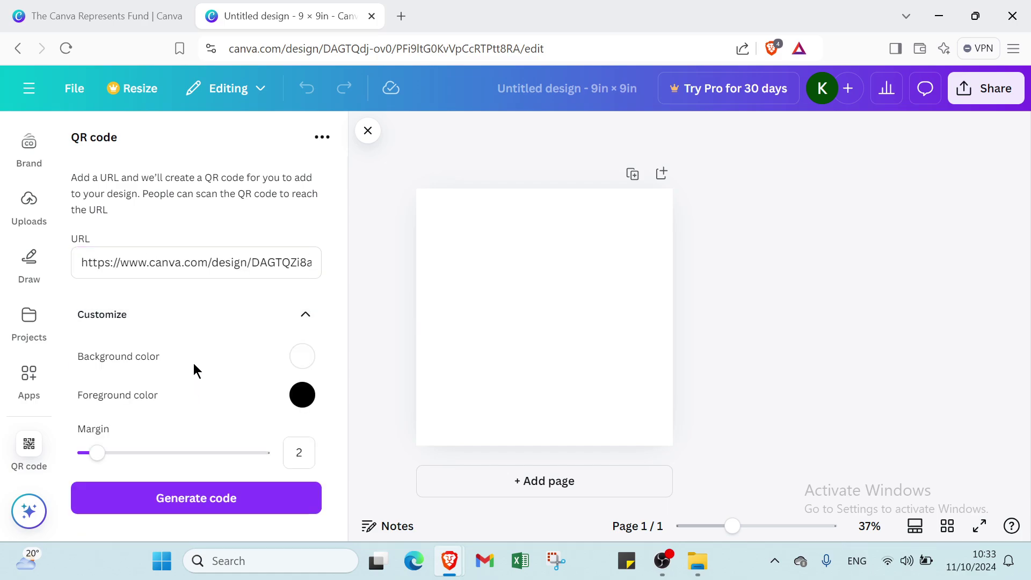
pyautogui.click(191, 497)
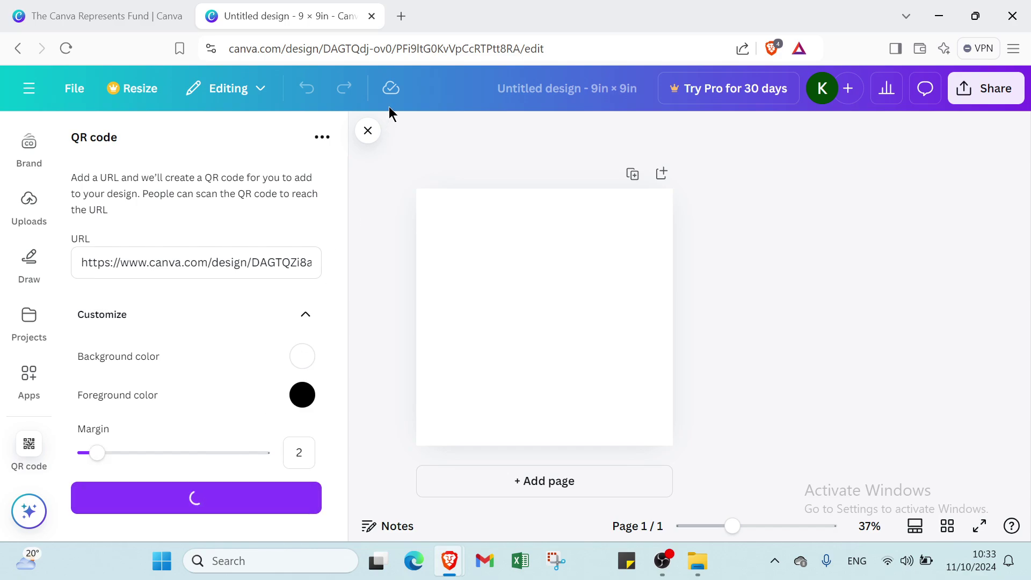
pyautogui.click(368, 131)
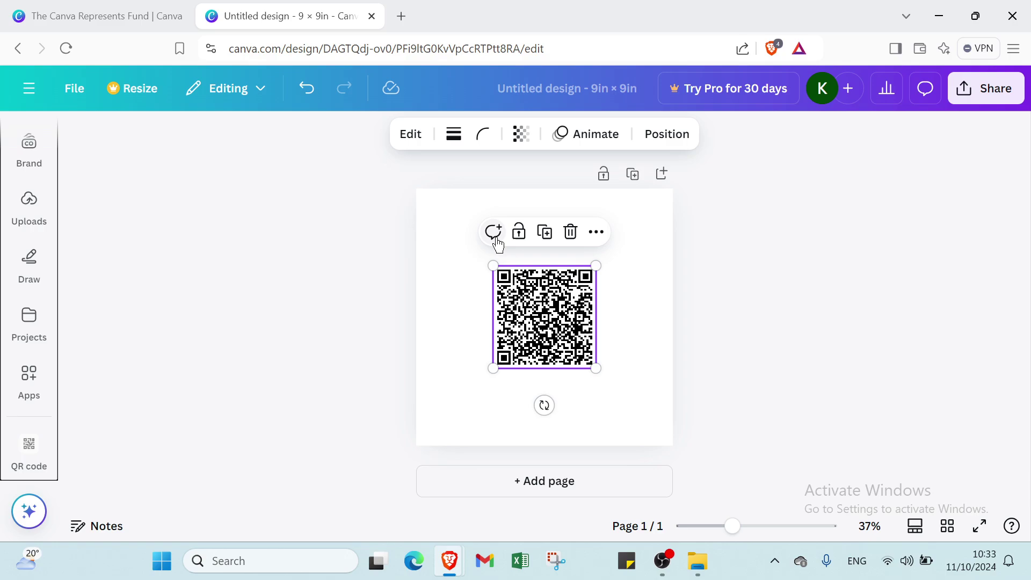
# Step: Set the page's background color to solid pink
pyautogui.click(446, 249)
pyautogui.click(450, 135)
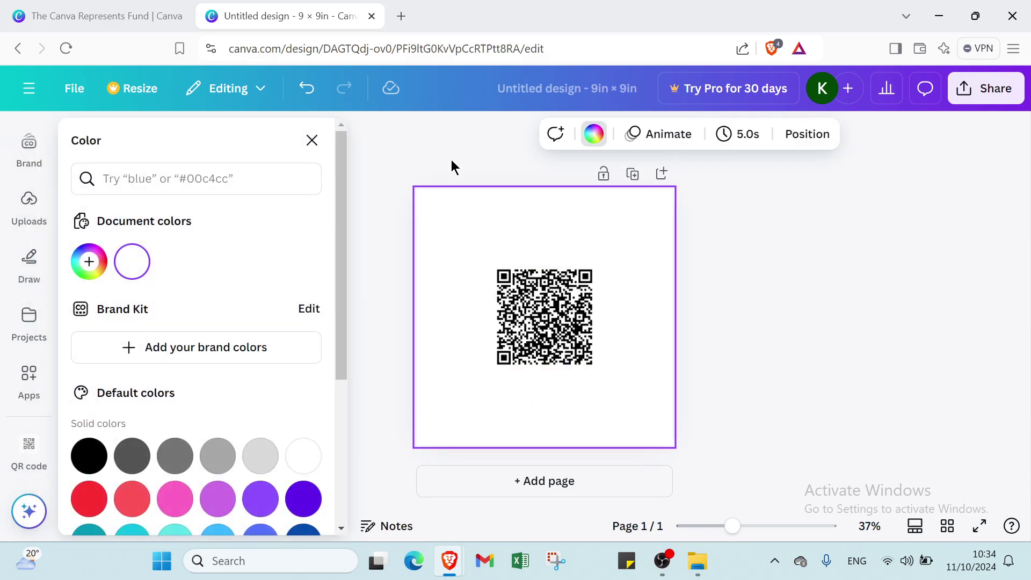
pyautogui.click(181, 492)
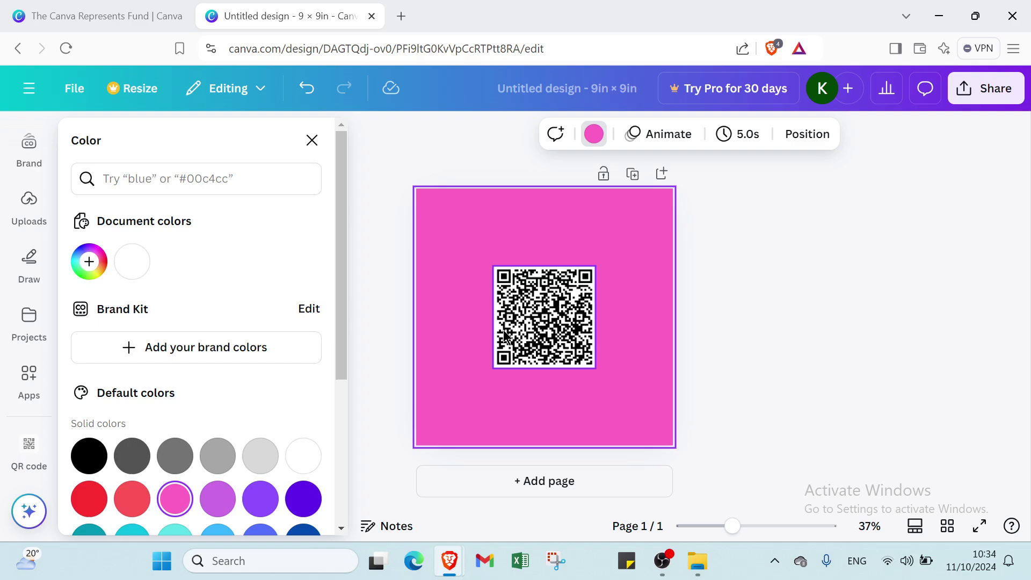
# Step: Enlarge the QR code from both its upper-left and lower-right corners until only a narrow, even pink border remains around it
pyautogui.click(499, 301)
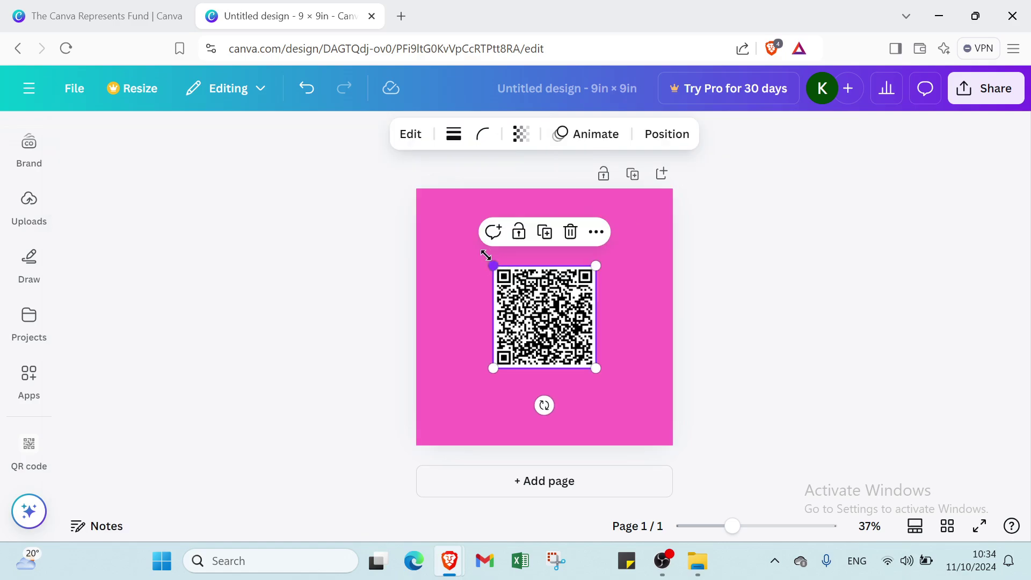
pyautogui.moveTo(486, 255); pyautogui.dragTo(417, 188)
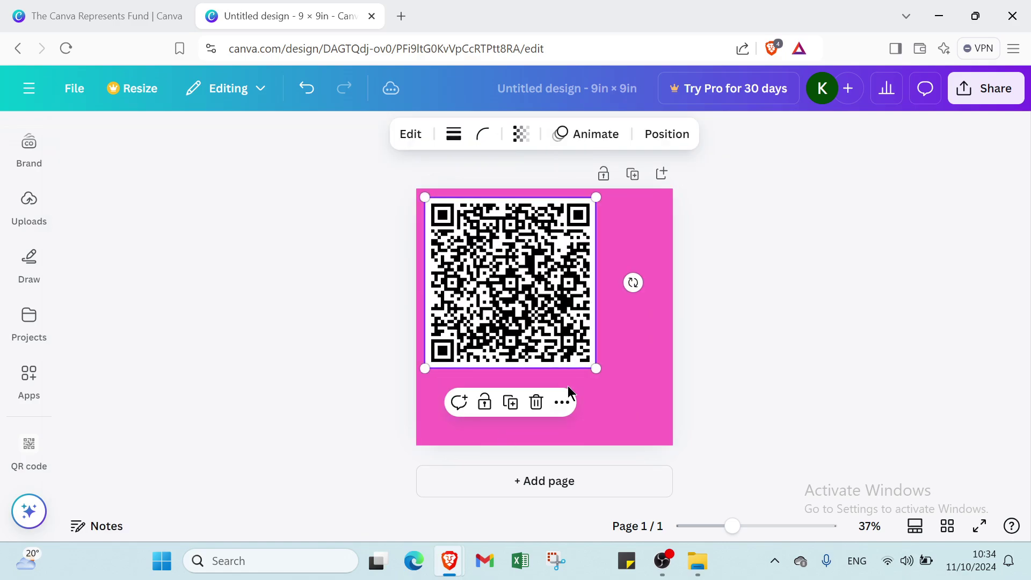
pyautogui.moveTo(588, 370); pyautogui.dragTo(659, 436)
pyautogui.click(735, 376)
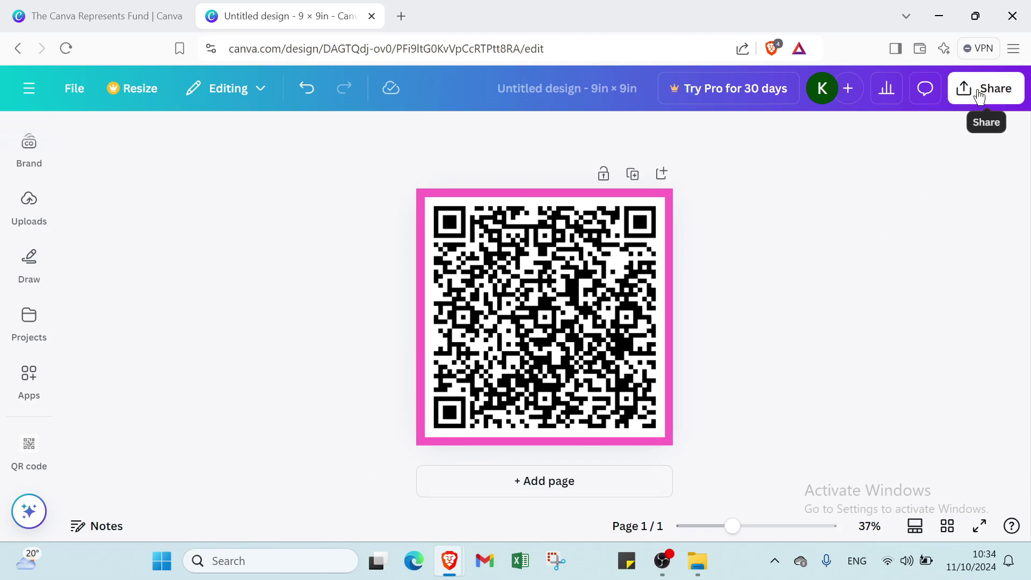
# Step: Set the QR code design's collaboration link to Anyone with the link with Can view access, and copy the link
pyautogui.click(979, 97)
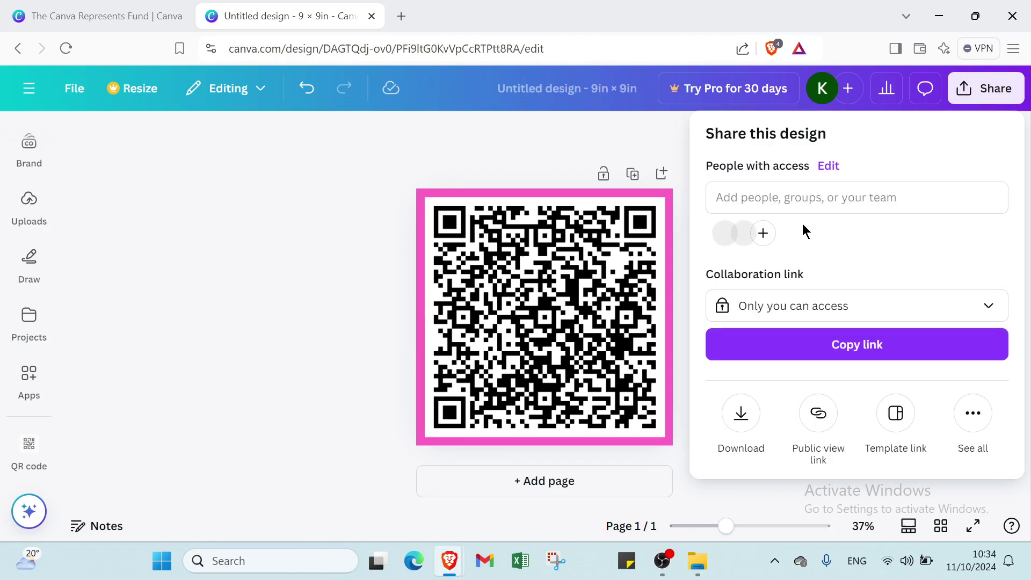
pyautogui.click(800, 199)
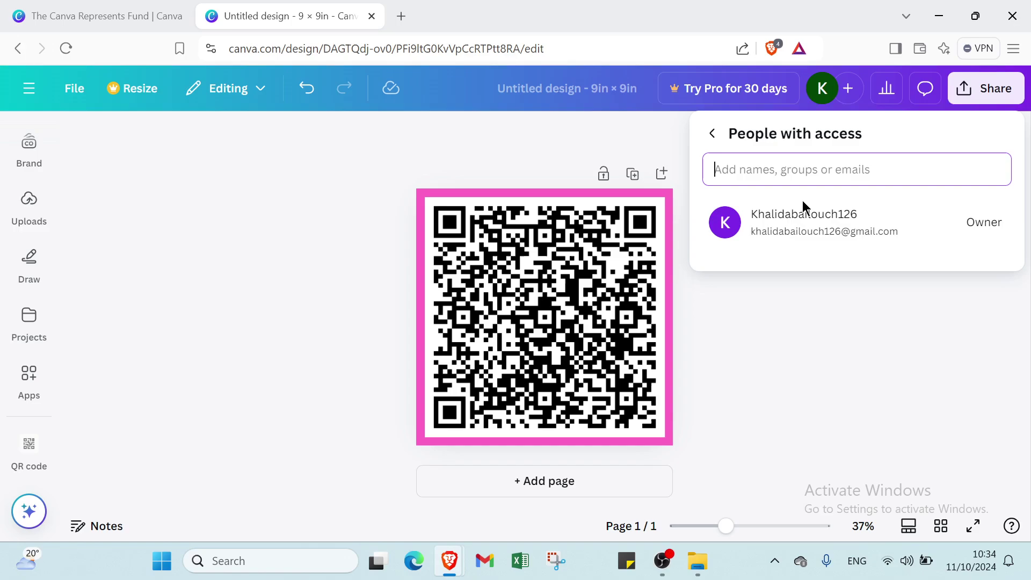
pyautogui.click(713, 135)
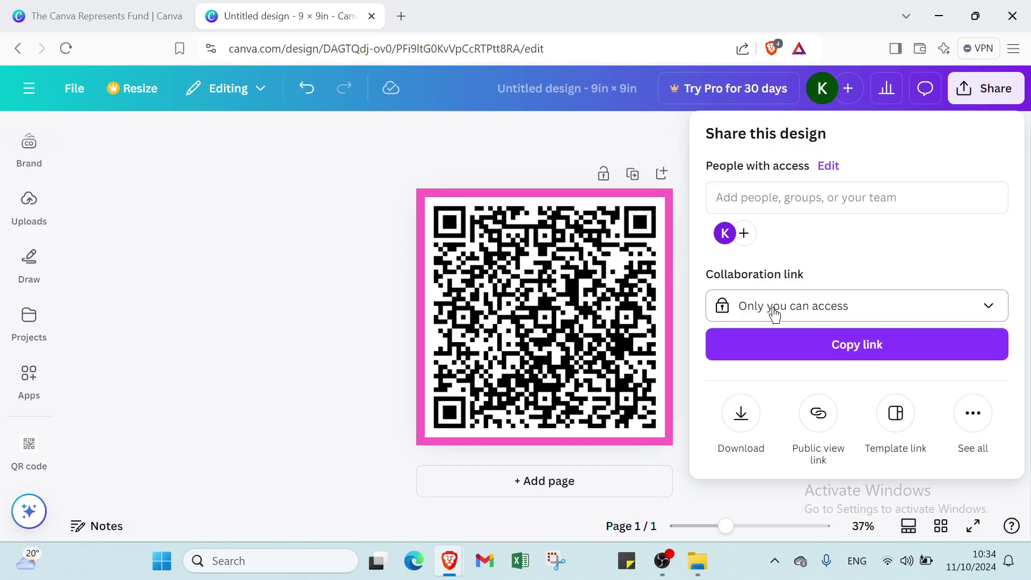
pyautogui.click(773, 311)
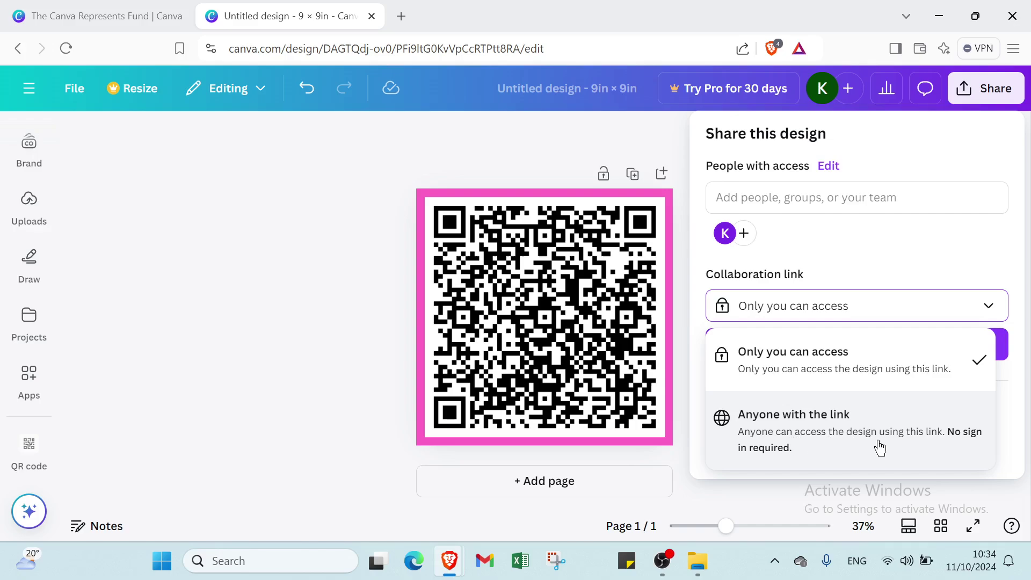
pyautogui.click(958, 446)
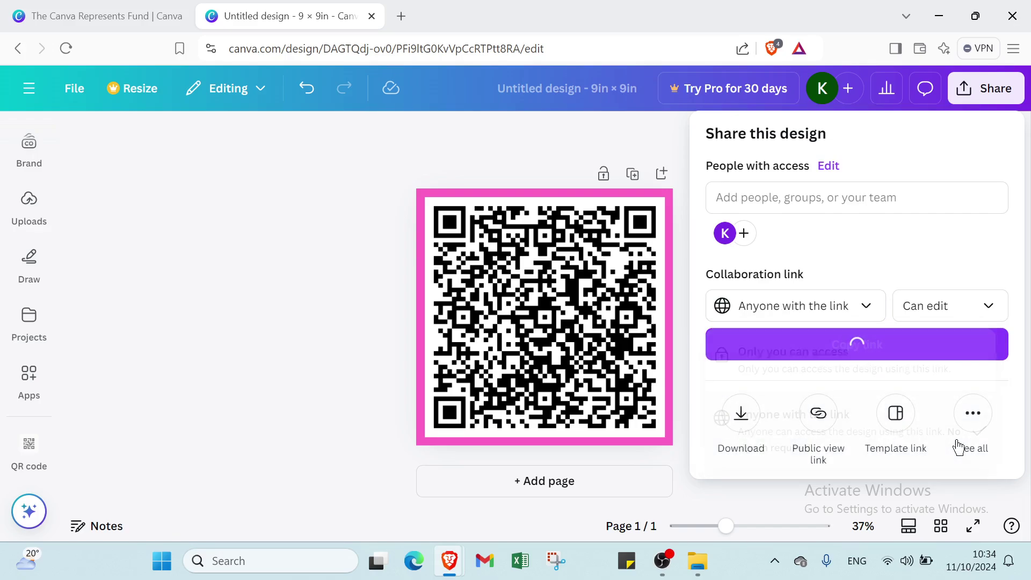
pyautogui.click(943, 316)
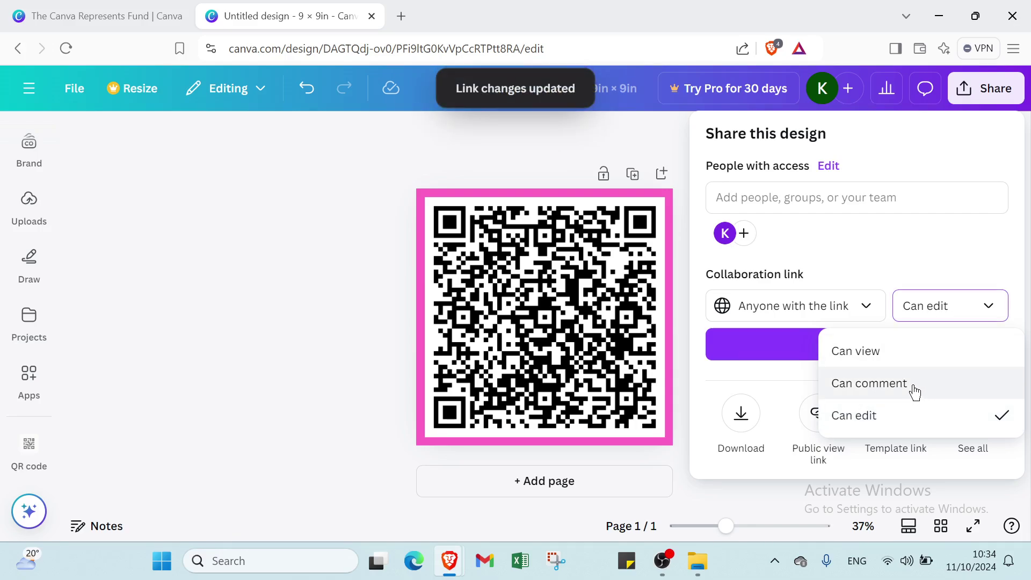
pyautogui.click(855, 350)
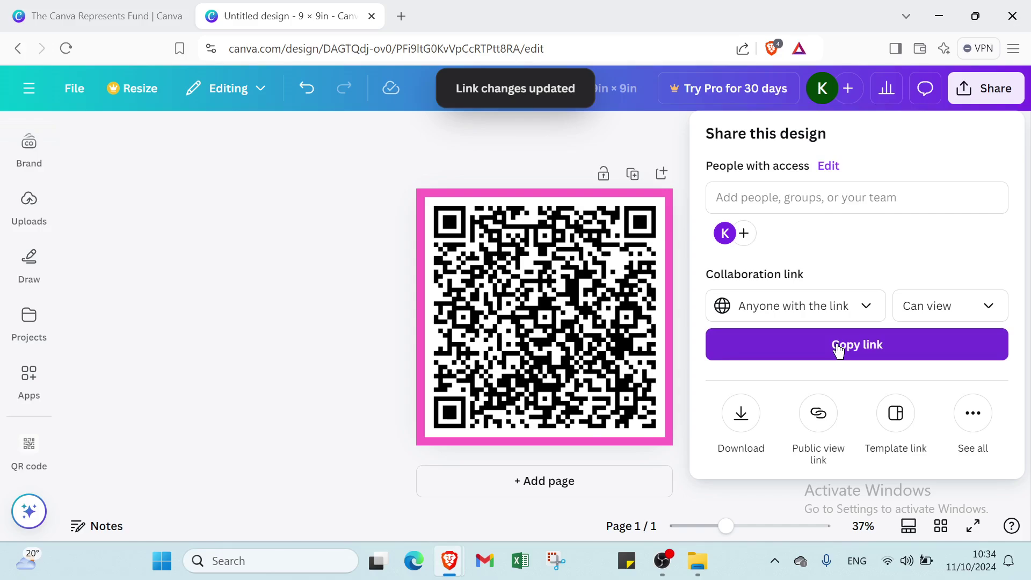
pyautogui.click(839, 349)
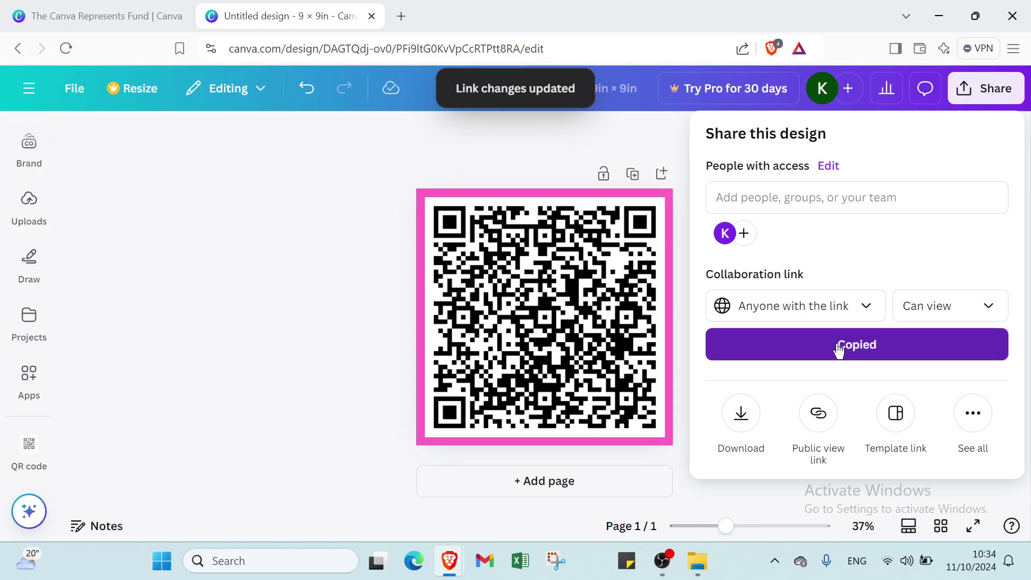
# Step: View the additional ways to publish the design, leave the sharing options and close the QR code design
pyautogui.click(980, 432)
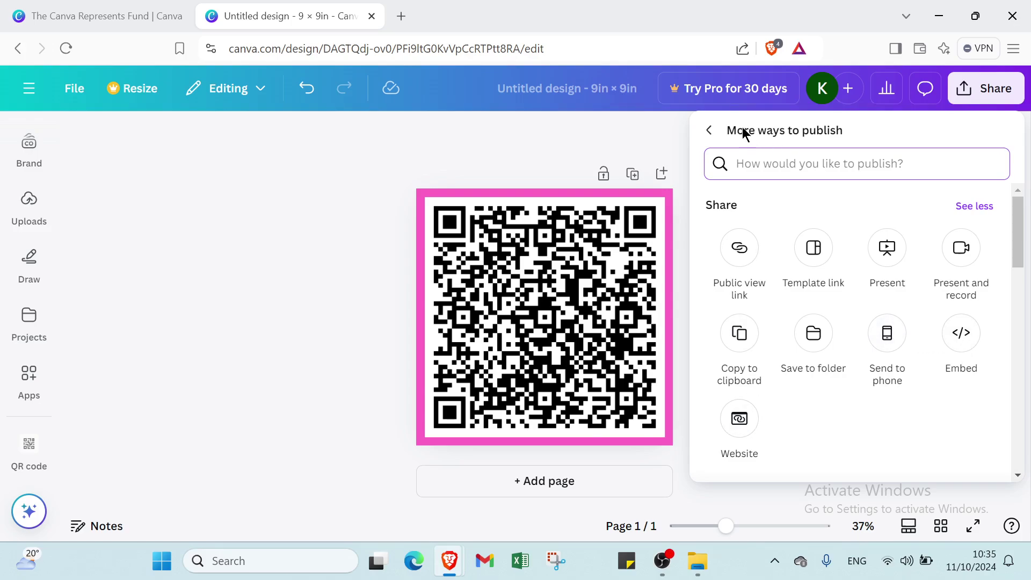
pyautogui.click(710, 130)
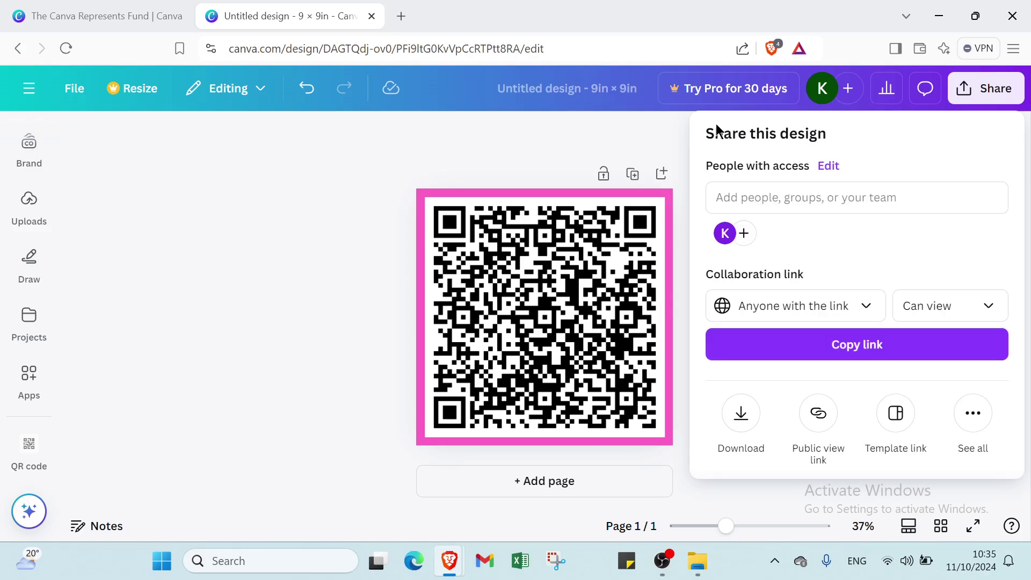
pyautogui.click(680, 139)
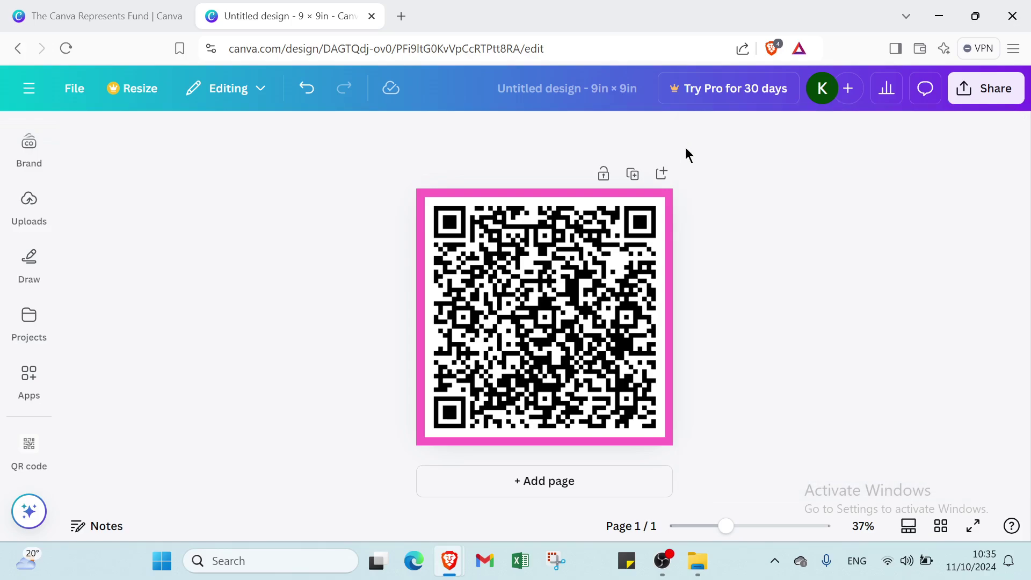
pyautogui.click(372, 16)
pyautogui.moveTo(301, 152)
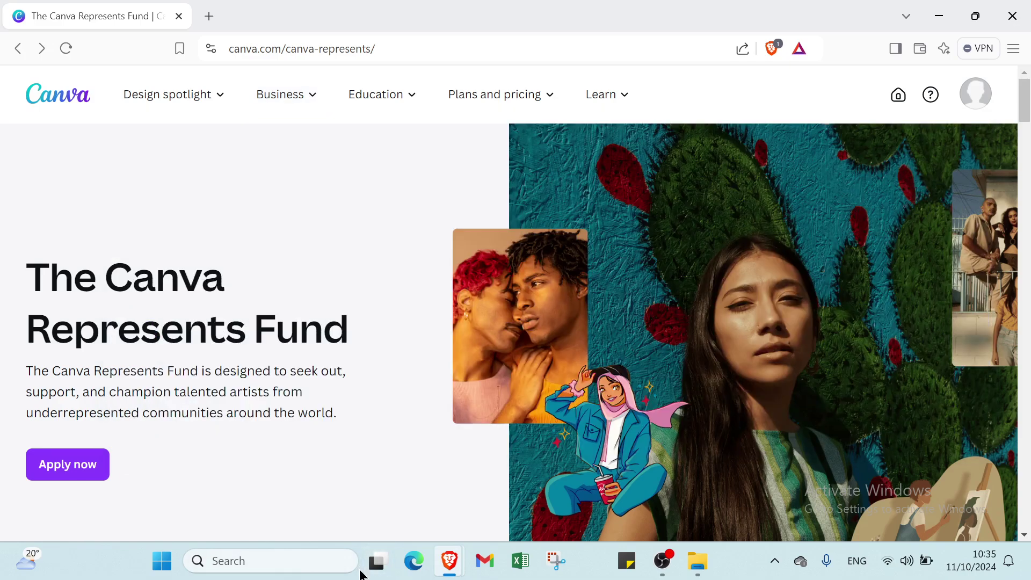
pyautogui.scroll(-6, 333, 515)
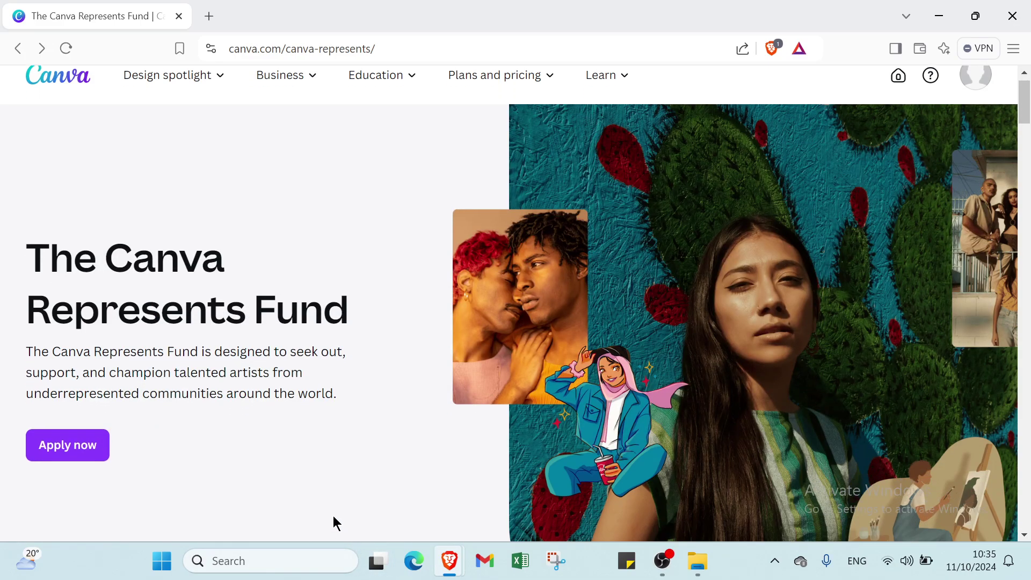
pyautogui.scroll(-1, 316, 497)
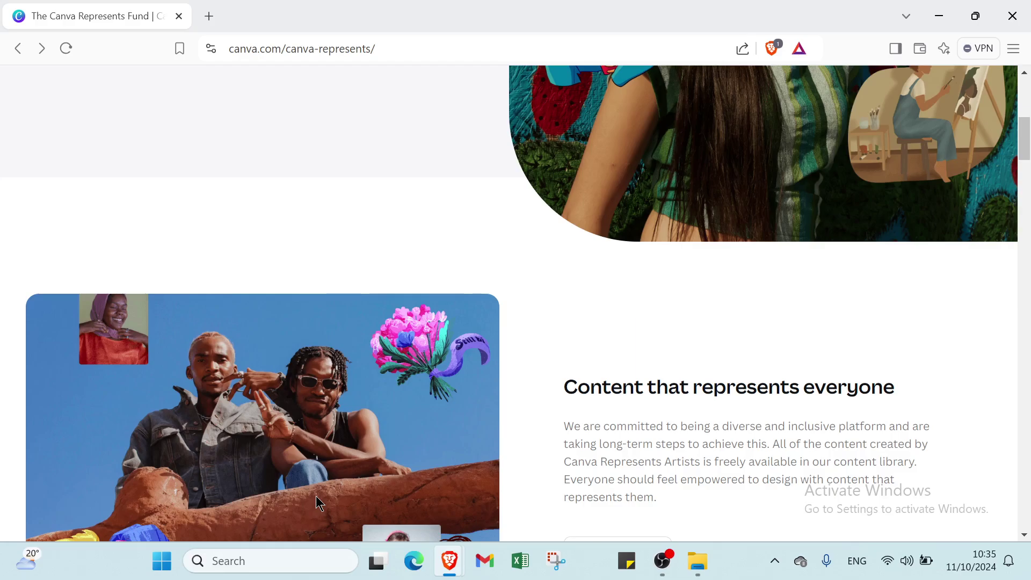
pyautogui.scroll(-3, 316, 497)
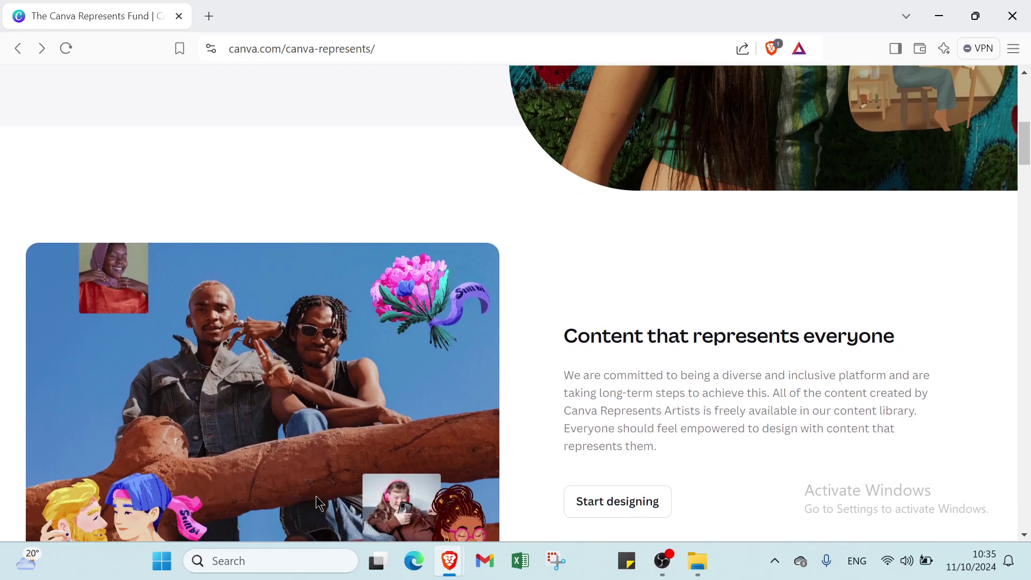
pyautogui.scroll(-3, 317, 499)
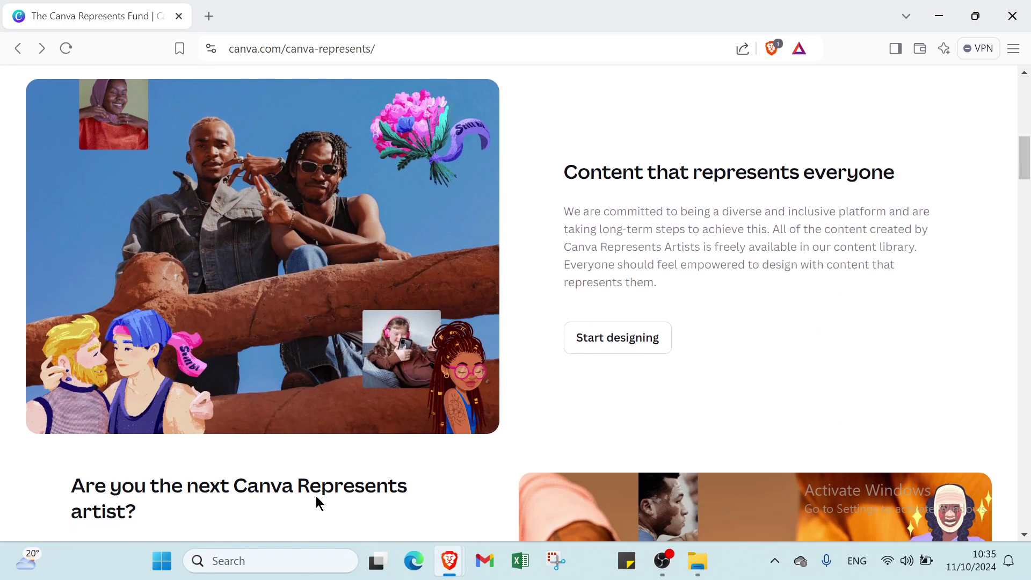
pyautogui.scroll(-4, 316, 495)
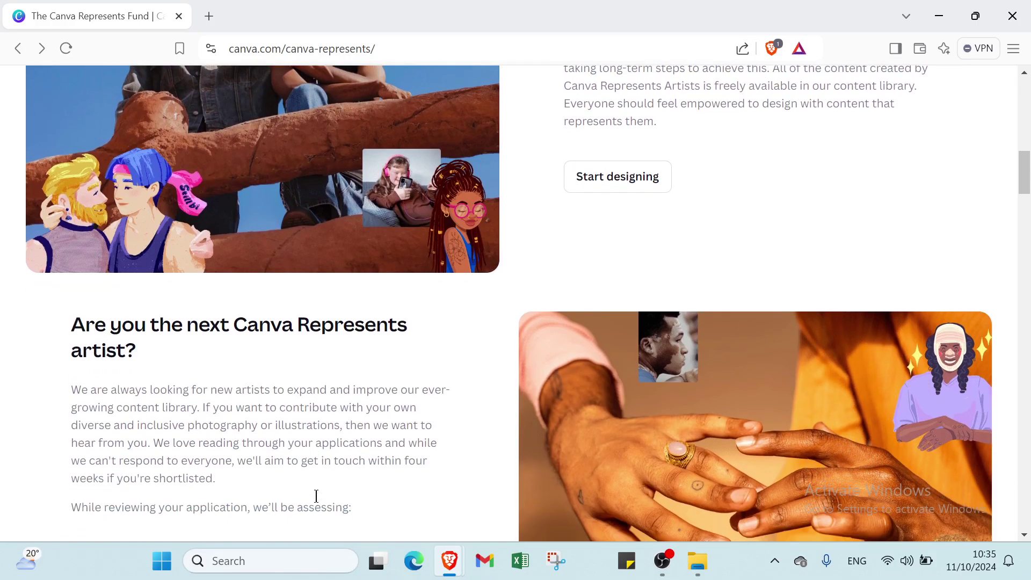
pyautogui.scroll(-4, 317, 499)
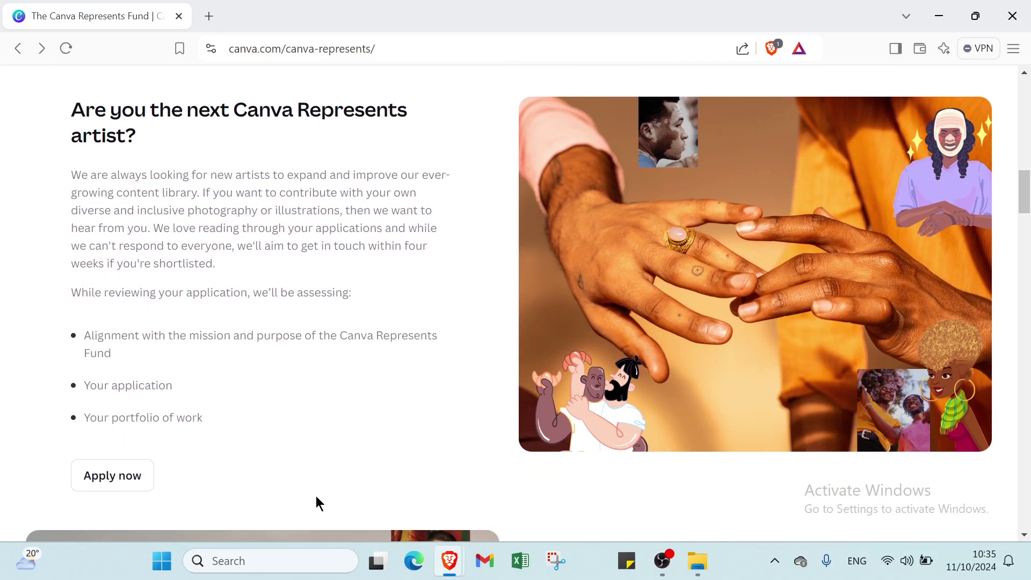
pyautogui.scroll(-2, 317, 499)
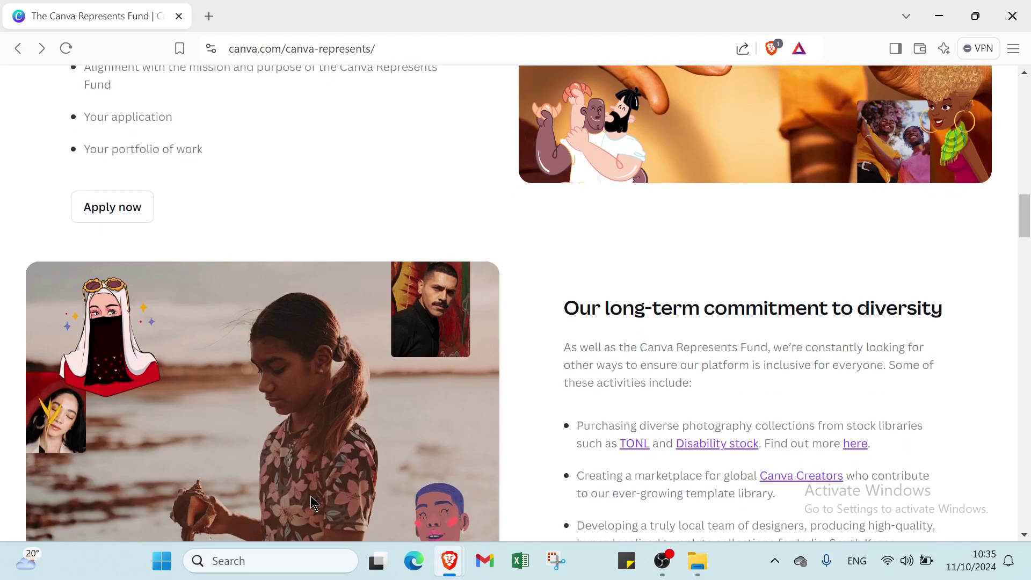
pyautogui.scroll(7, 418, 465)
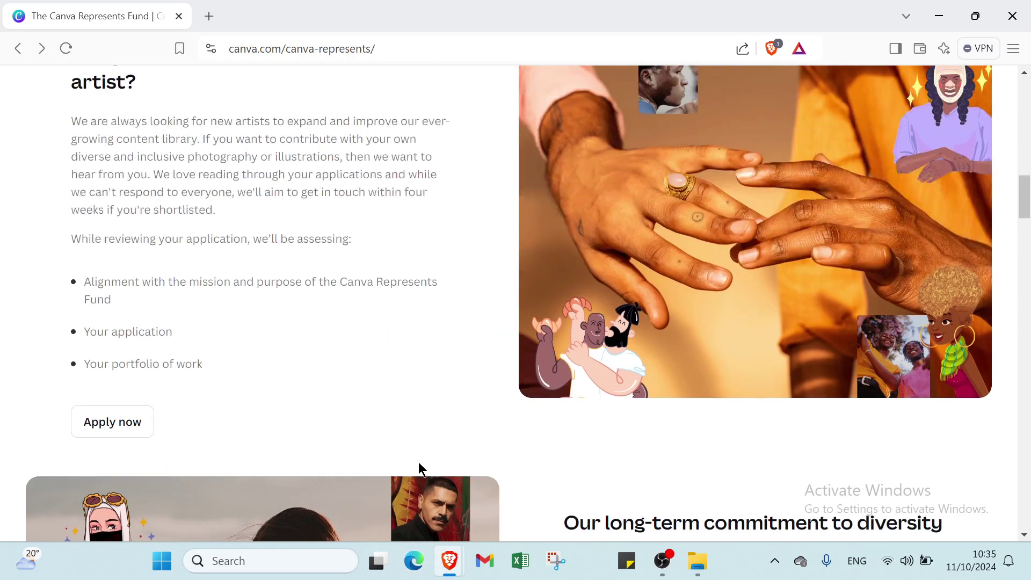
pyautogui.scroll(15, 423, 463)
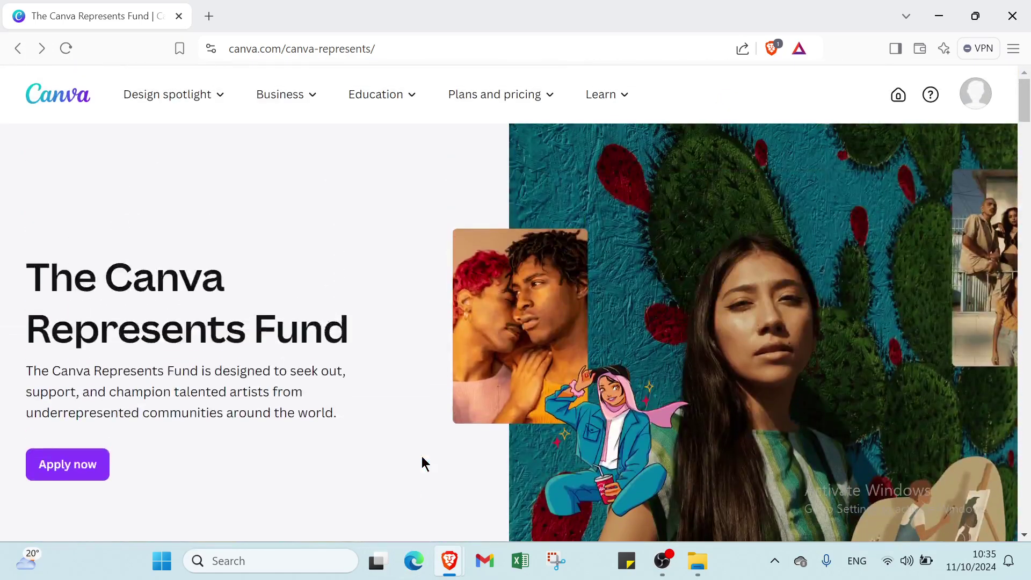